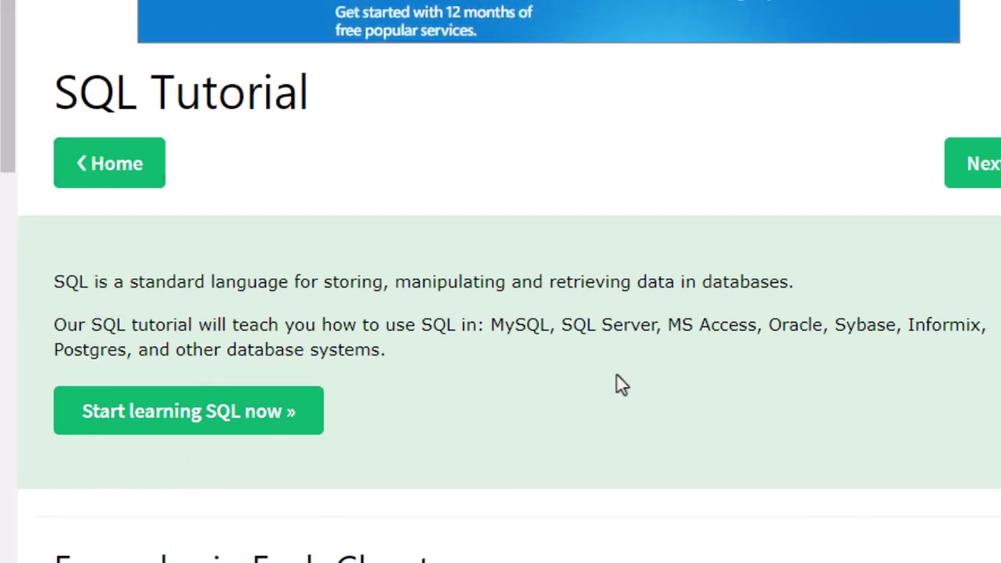
- Read through the SQL tutorial's opening page and its introduction, from what SQL is and can do to the RDBMS section
scroll(616, 376, down, 4)
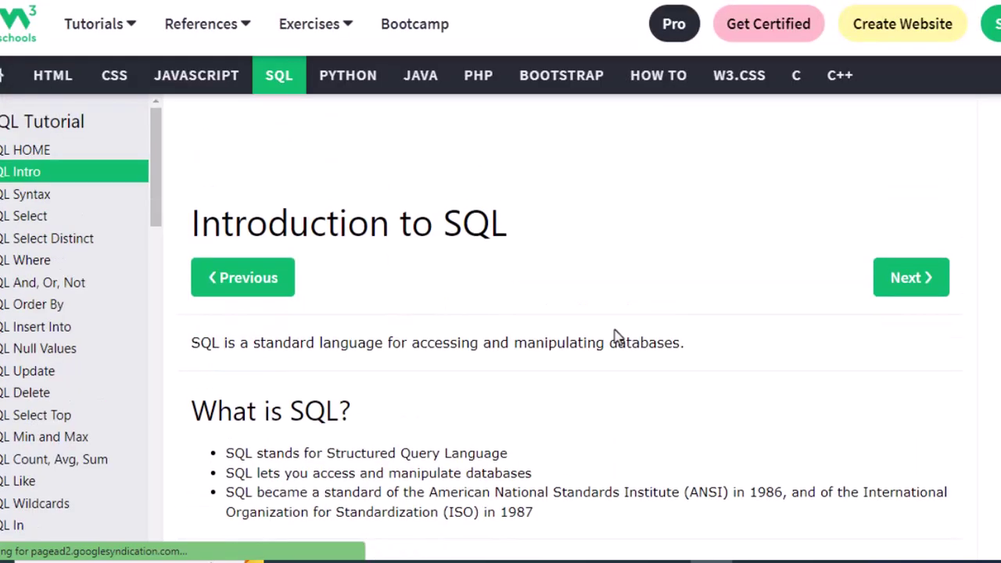
scroll(615, 337, down, 2)
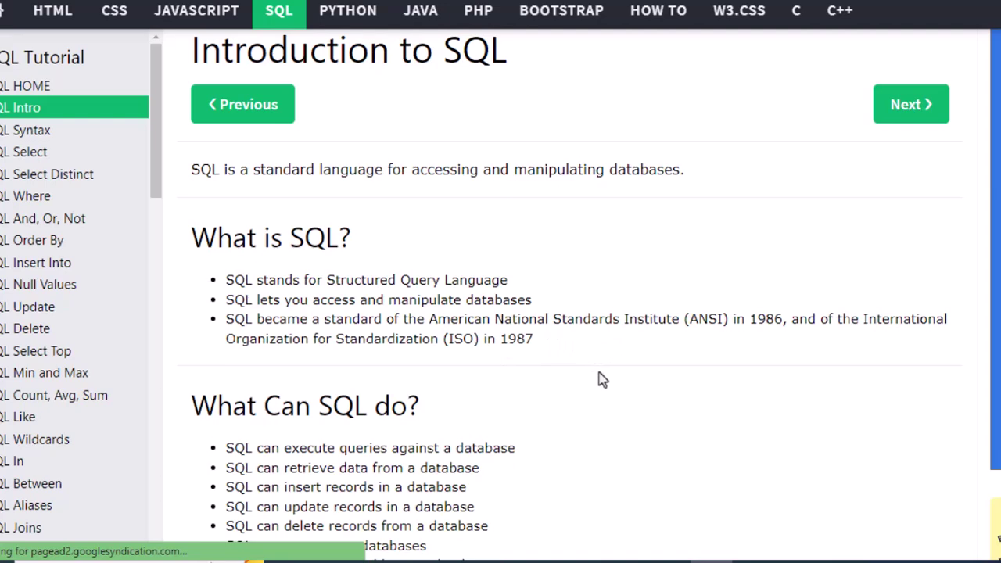
scroll(602, 379, down, 3)
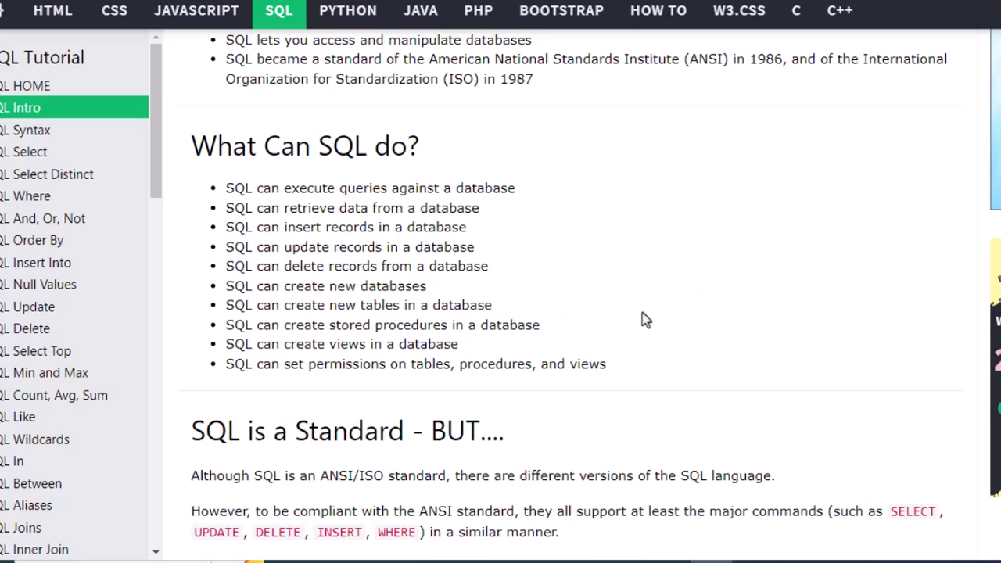
scroll(646, 332, down, 2)
scroll(455, 279, up, 3)
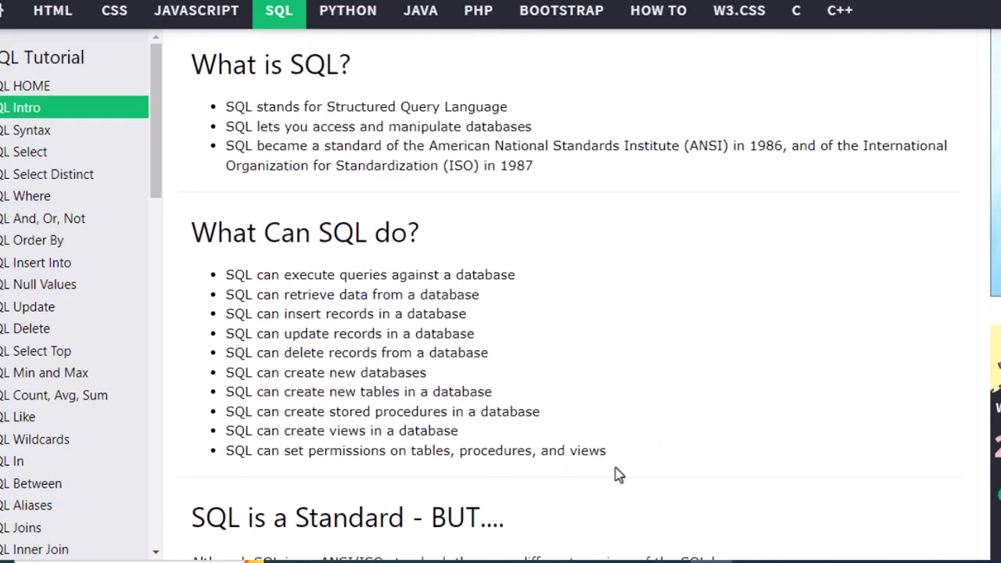
scroll(646, 406, down, 2)
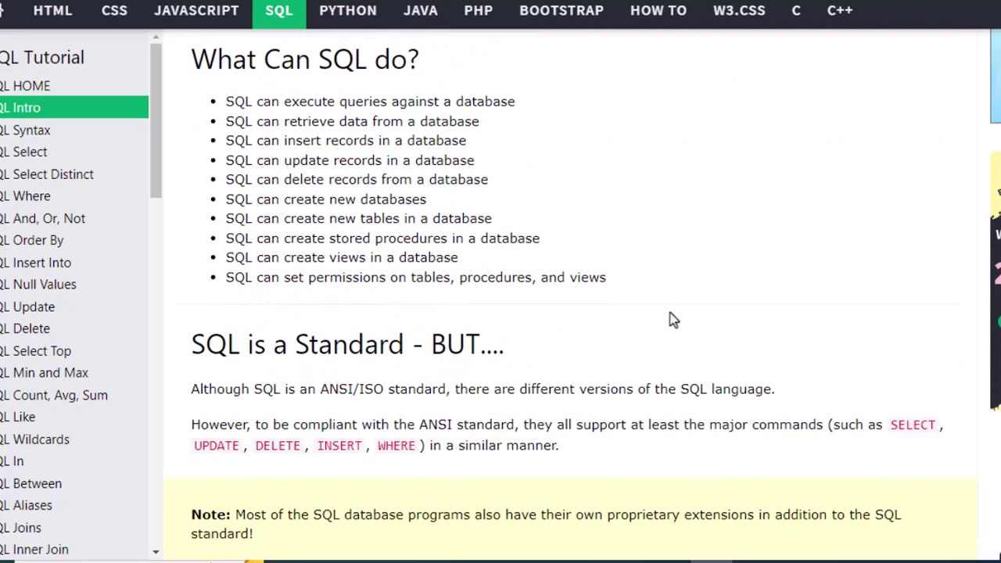
scroll(656, 333, down, 1)
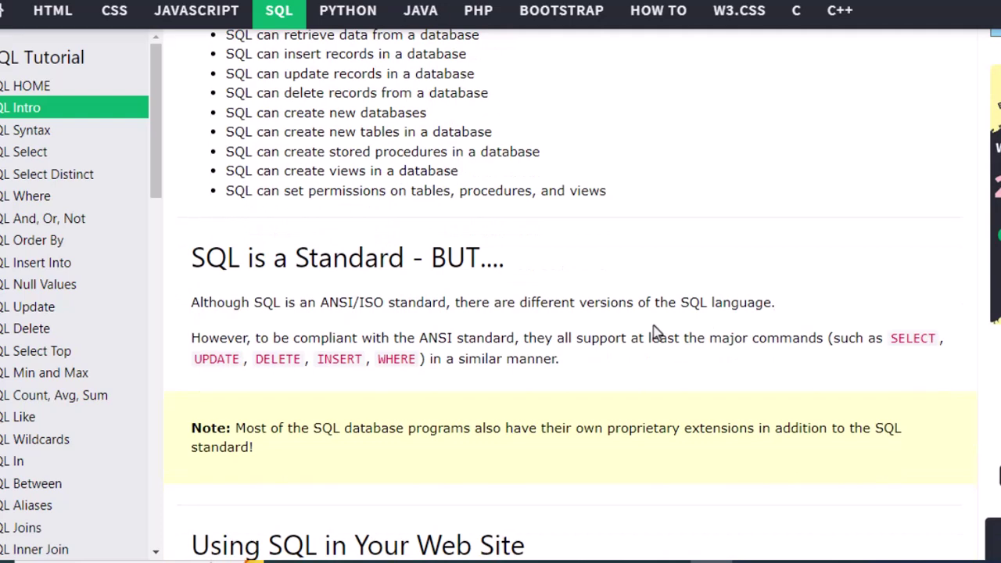
scroll(656, 333, down, 3)
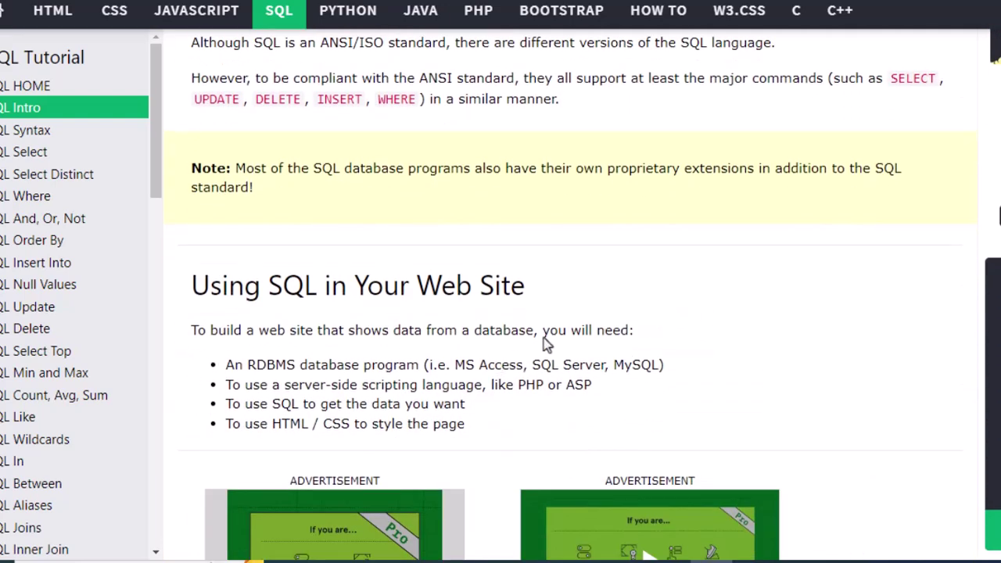
scroll(564, 329, down, 2)
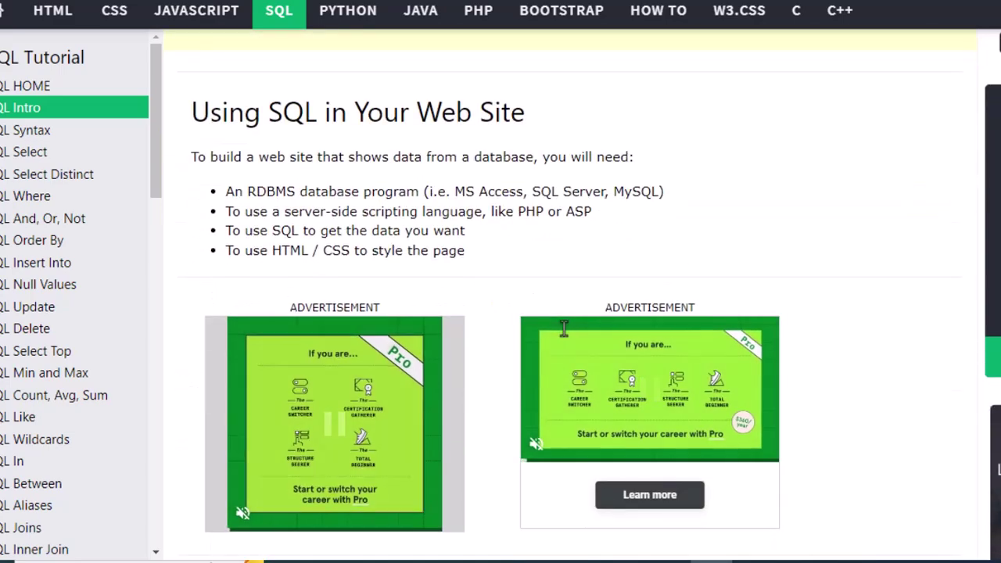
scroll(563, 328, down, 6)
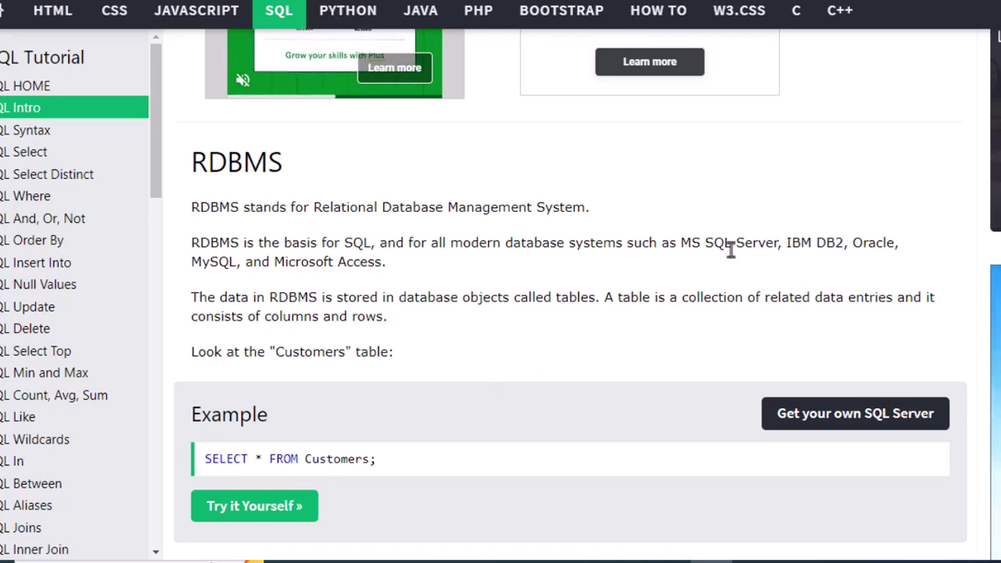
- Highlight the database systems listed in the RDBMS section, from MS SQL Server through Microsoft Access, and clear the highlight
drag(680, 242, 812, 244)
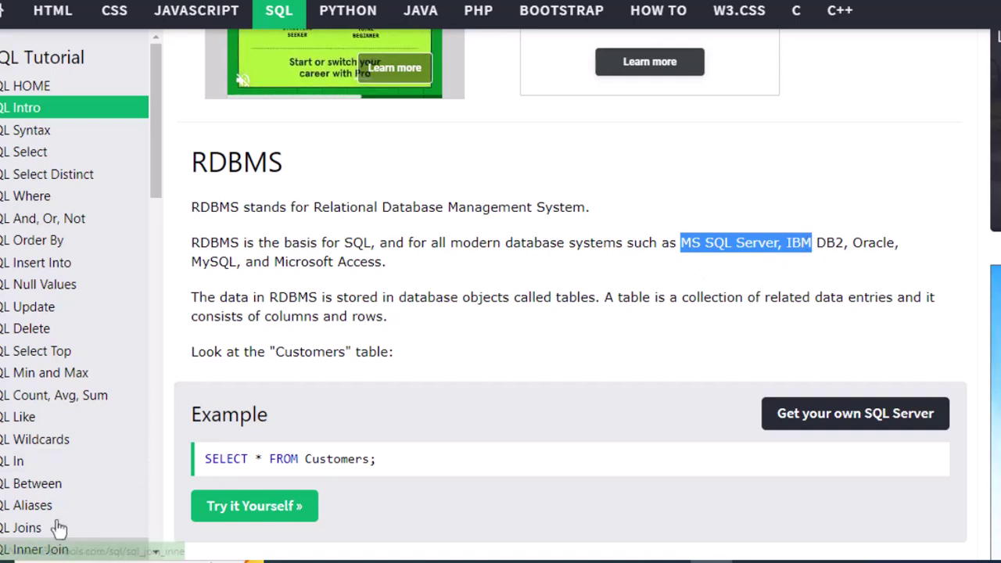
click(922, 268)
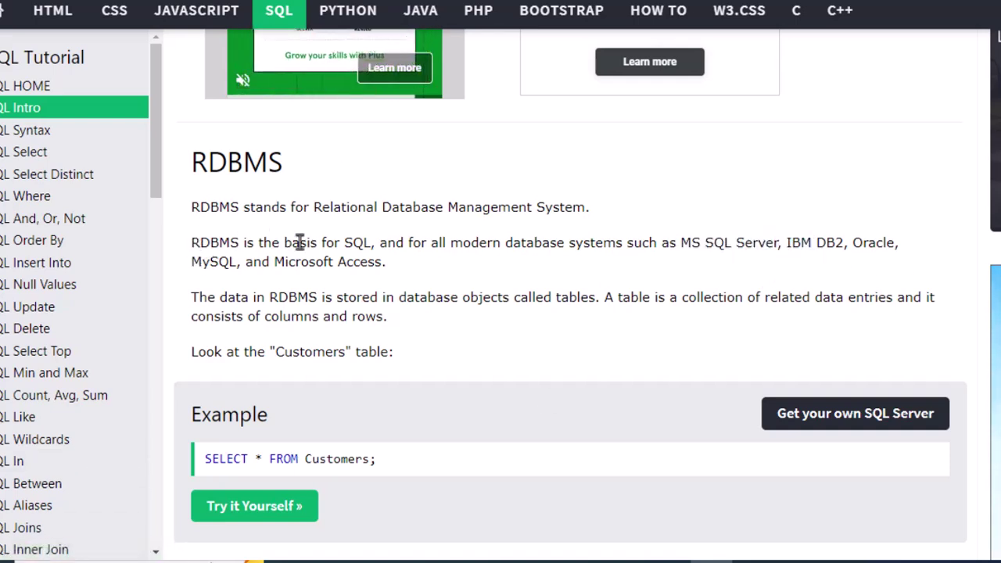
drag(679, 244, 912, 263)
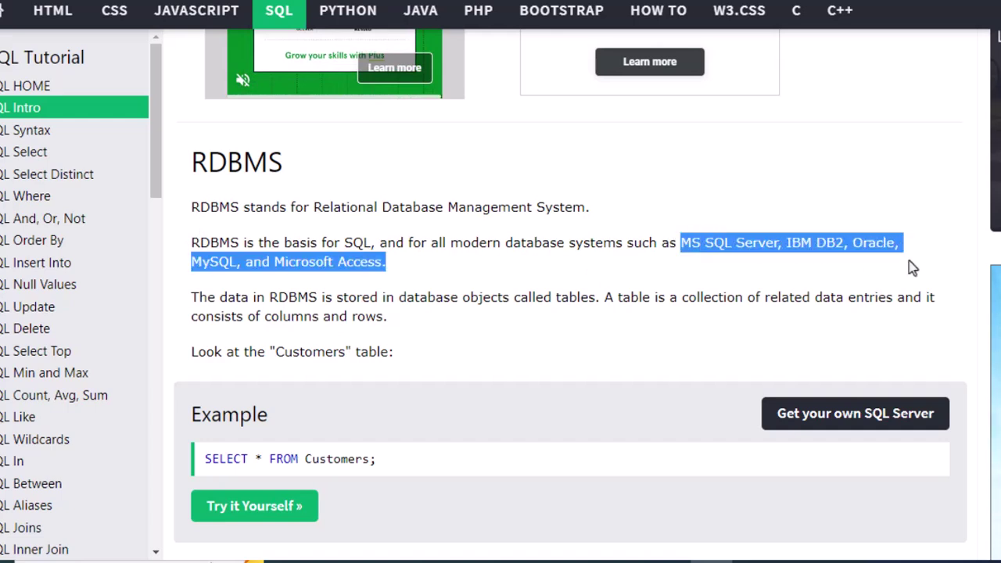
click(539, 274)
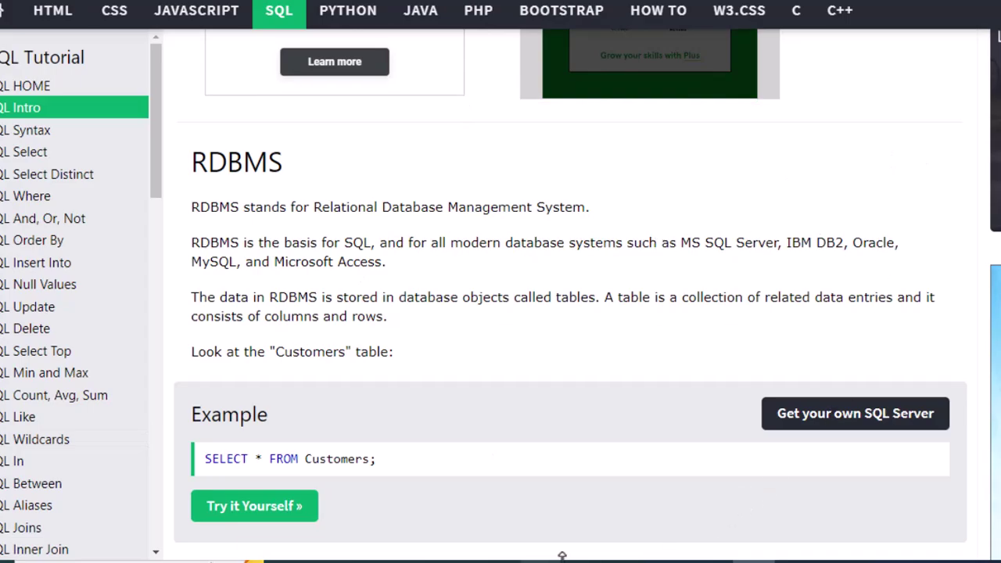
- Open the SQL Syntax lesson and look over its database tables explanation and SQL statements example
scroll(549, 415, down, 5)
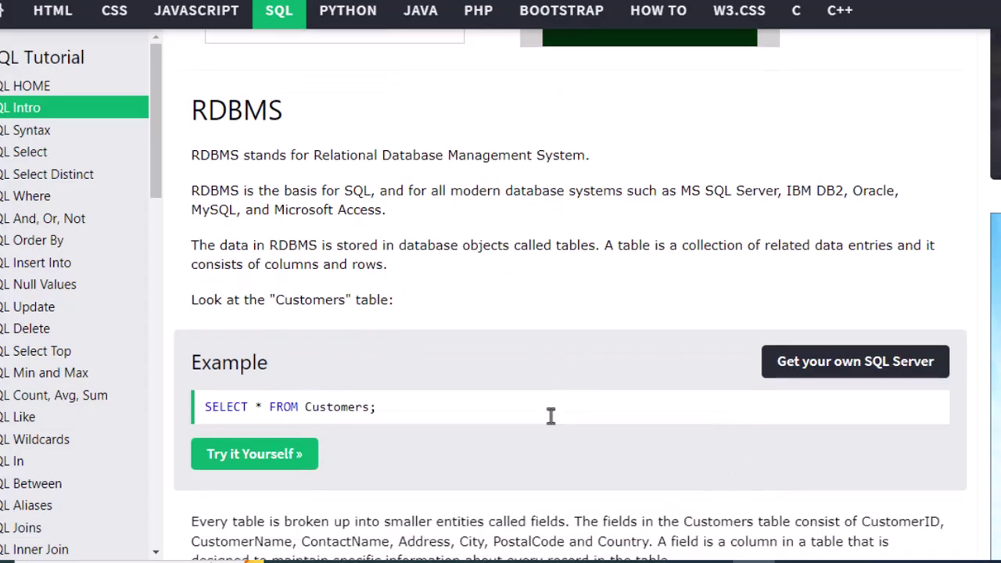
scroll(566, 427, up, 15)
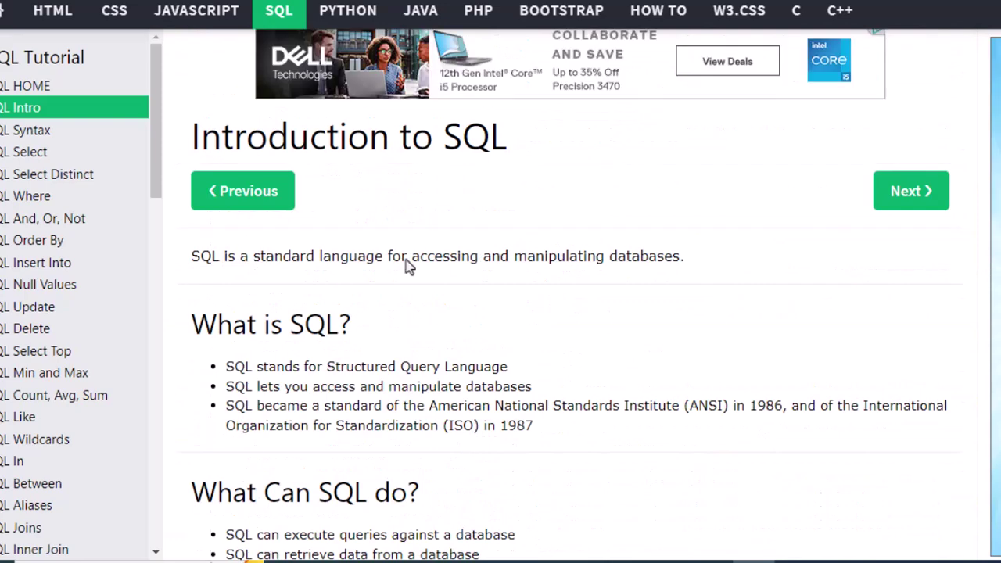
click(31, 130)
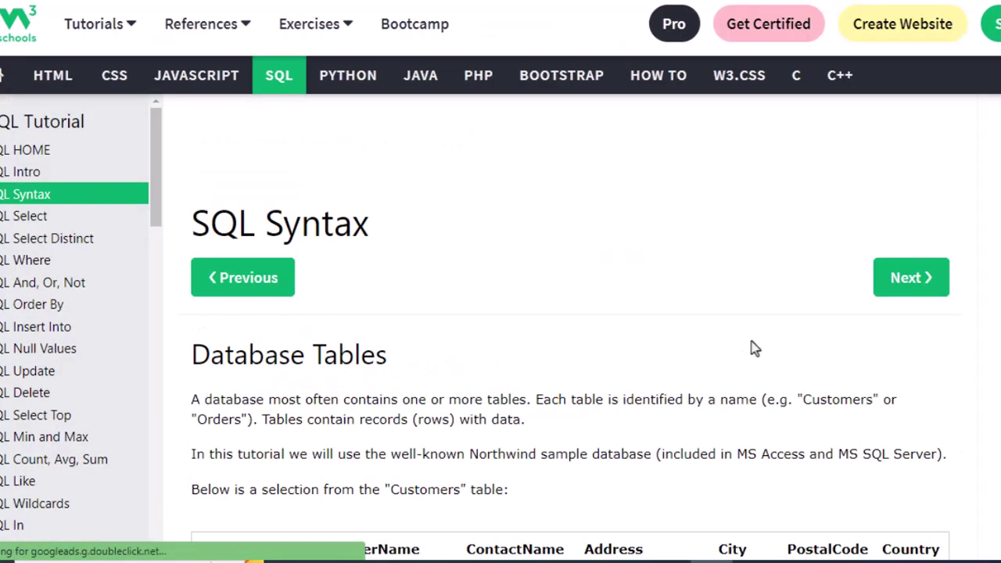
scroll(739, 336, down, 2)
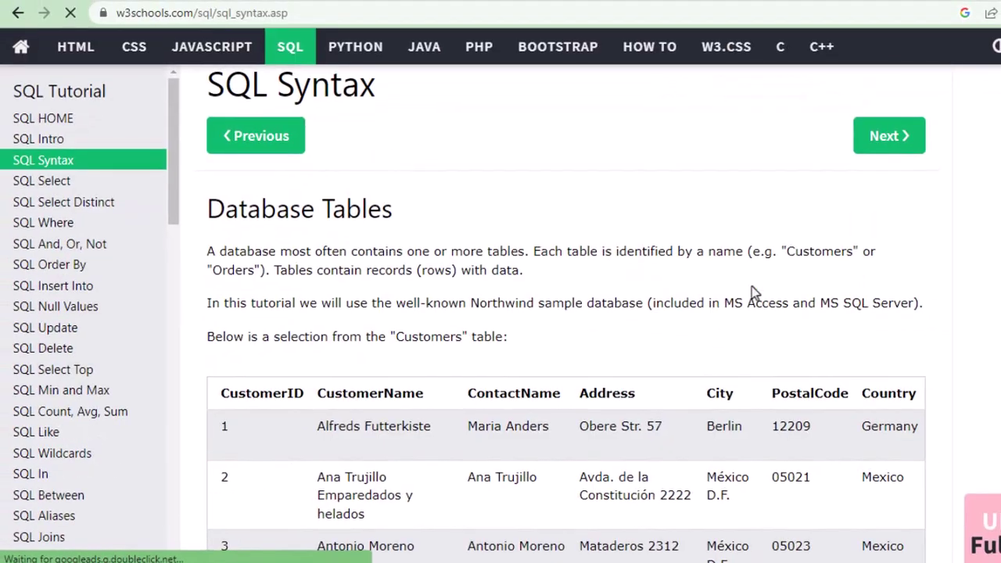
scroll(738, 305, down, 6)
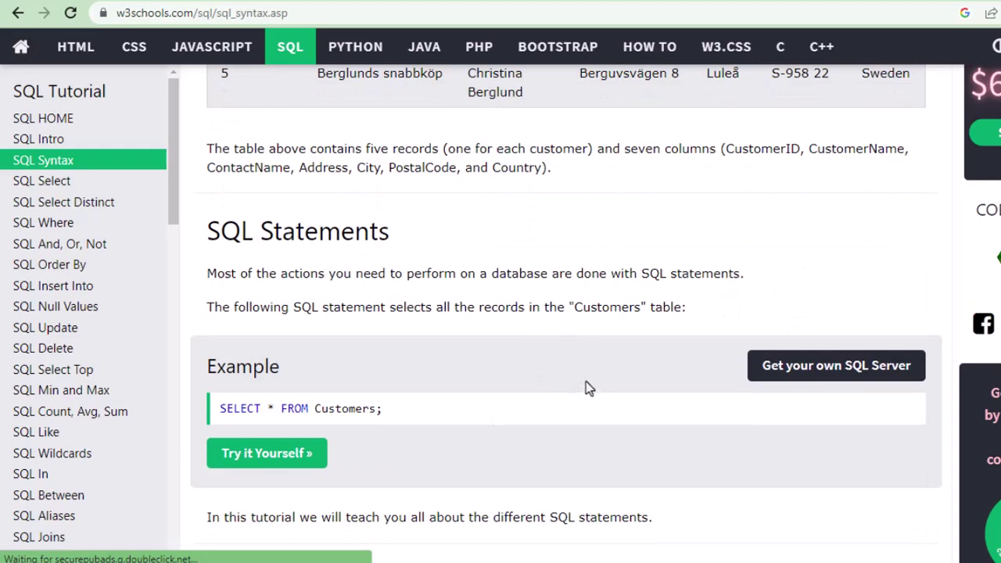
scroll(473, 338, down, 2)
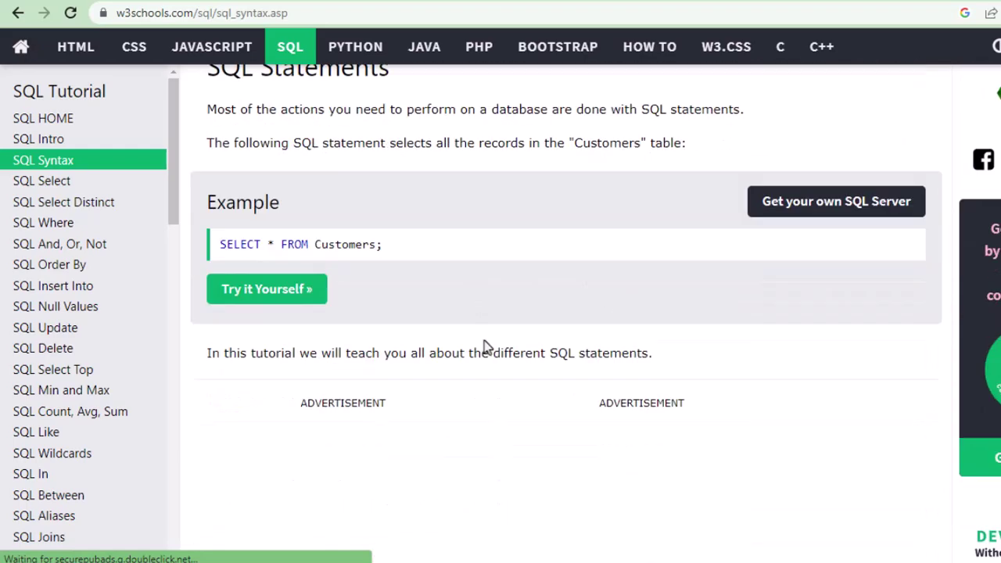
scroll(485, 346, up, 2)
scroll(491, 349, up, 6)
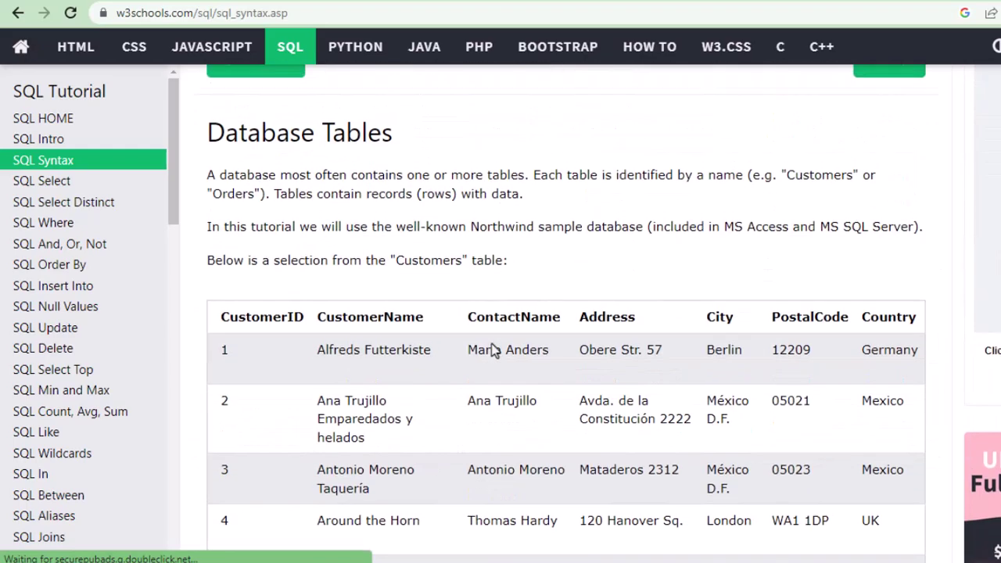
scroll(492, 349, up, 2)
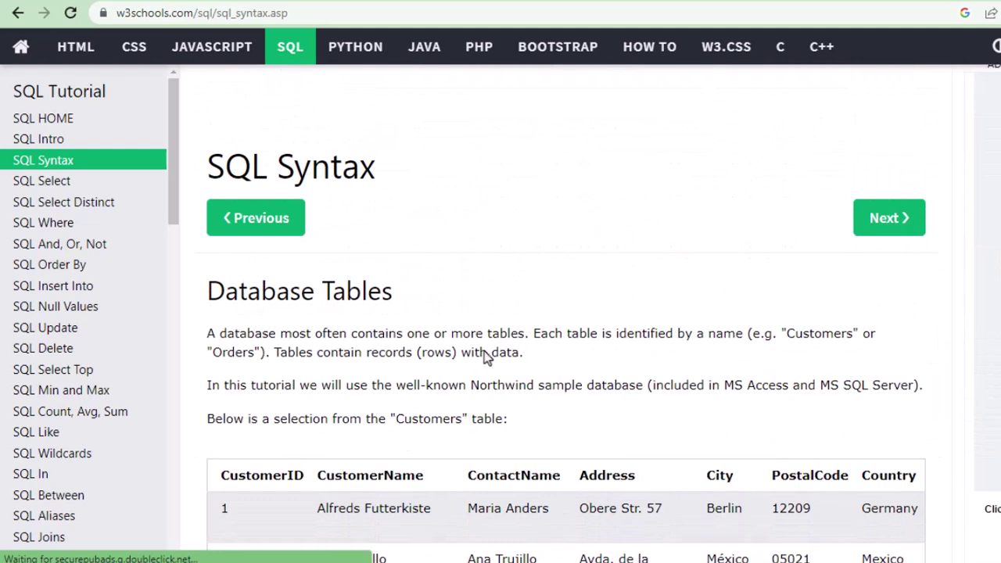
scroll(484, 351, down, 1)
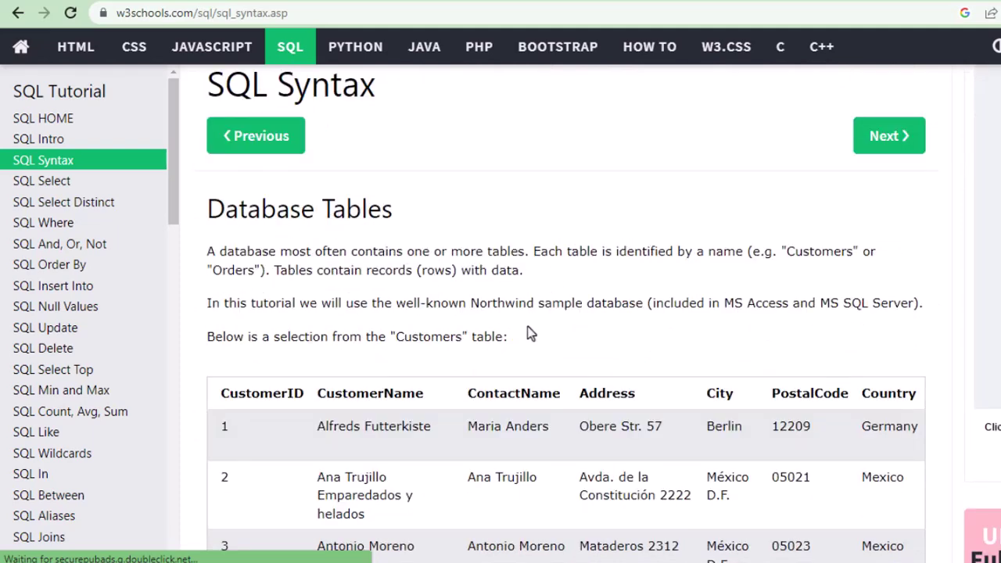
- Examine the records and columns of the sample Customers table and the SQL Statements section below it
scroll(527, 328, down, 2)
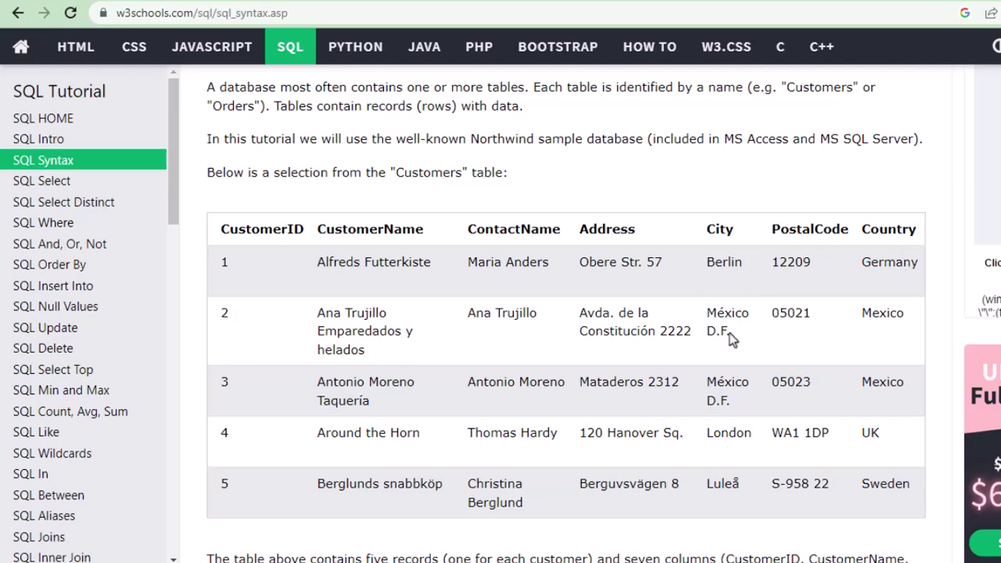
scroll(572, 347, up, 3)
scroll(576, 346, down, 2)
scroll(579, 349, down, 4)
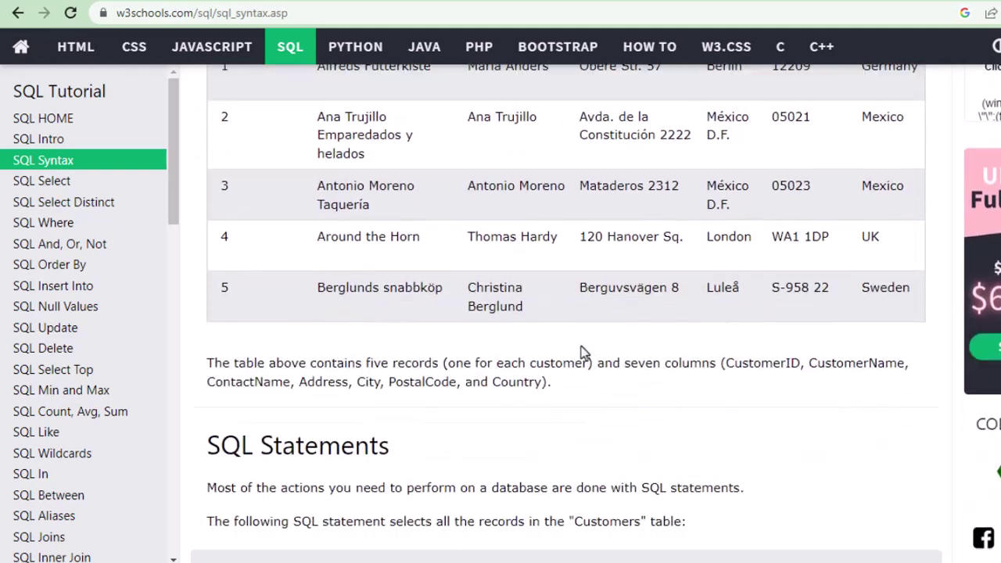
scroll(584, 352, up, 1)
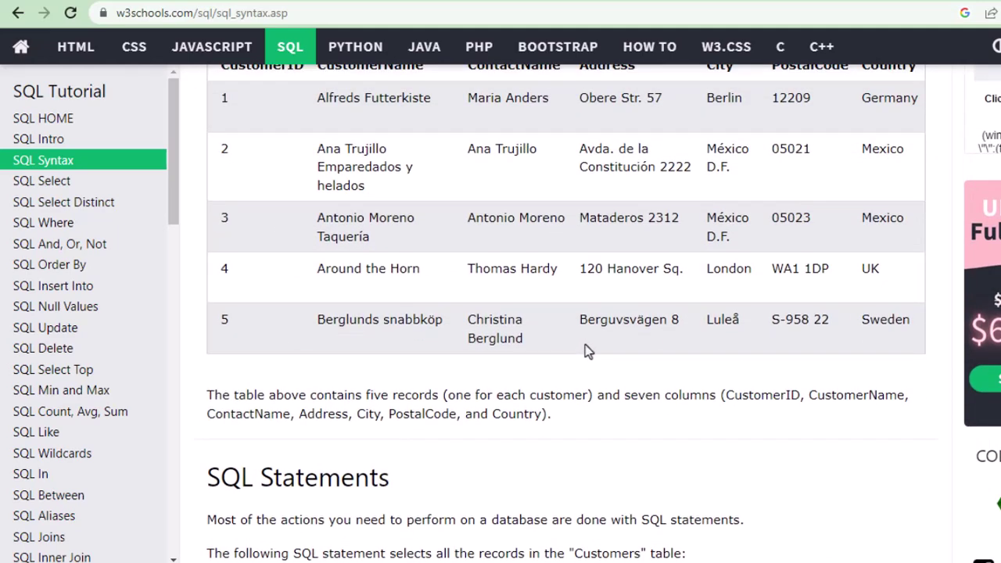
scroll(590, 348, down, 2)
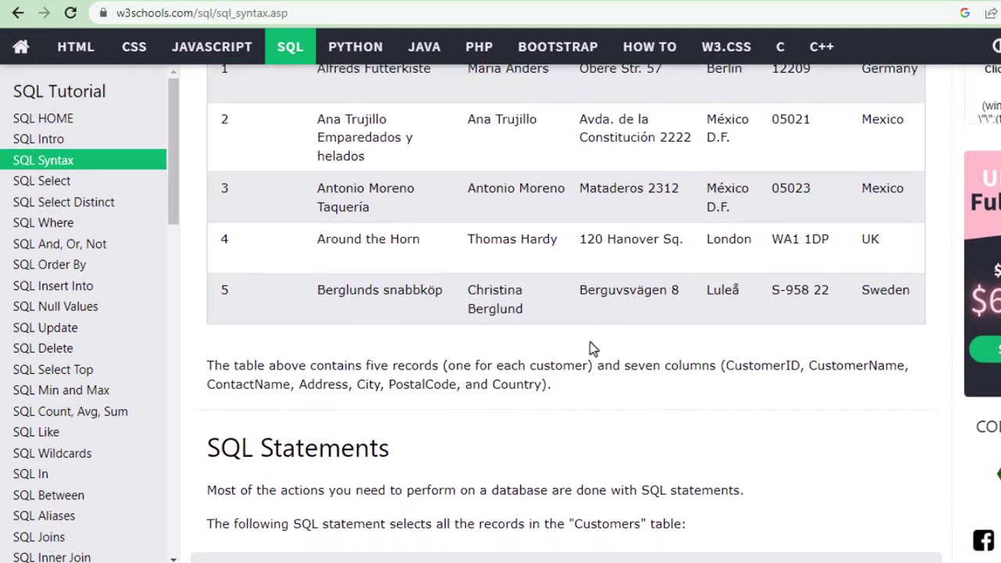
scroll(596, 346, up, 1)
scroll(599, 268, up, 6)
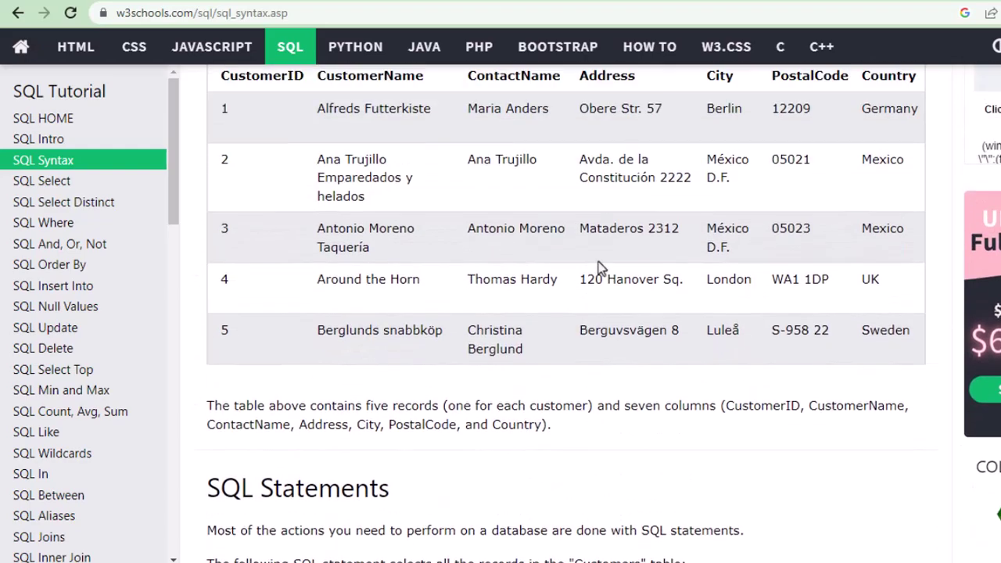
scroll(608, 293, down, 2)
scroll(609, 295, down, 6)
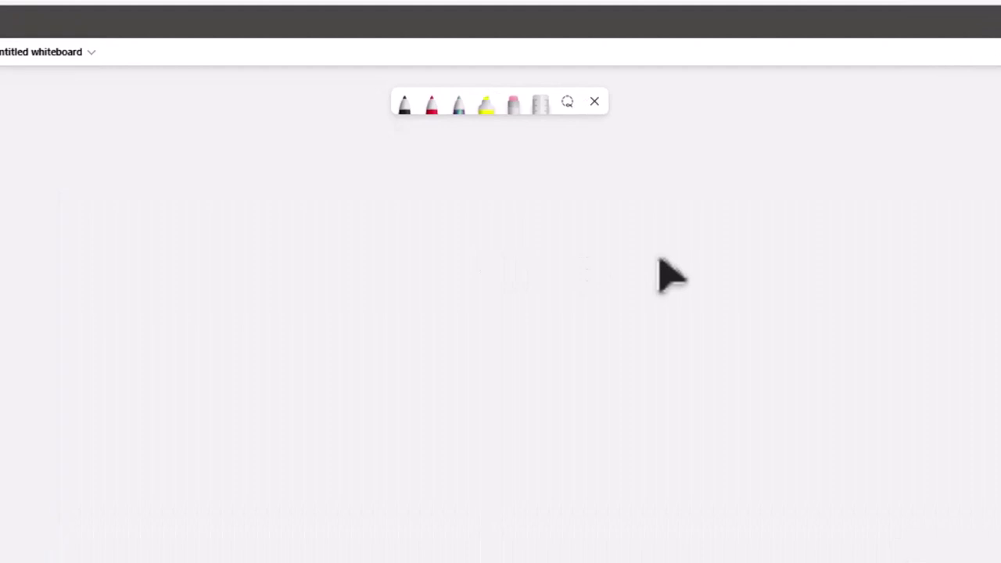
- Switch to the whiteboard and handwrite an asterisk with an arrow leading to the word ALL
drag(93, 159, 167, 232)
mouse_move(154, 162)
mouse_down()
mouse_move(103, 226)
mouse_move(155, 189)
mouse_move(391, 185)
mouse_move(380, 207)
mouse_up()
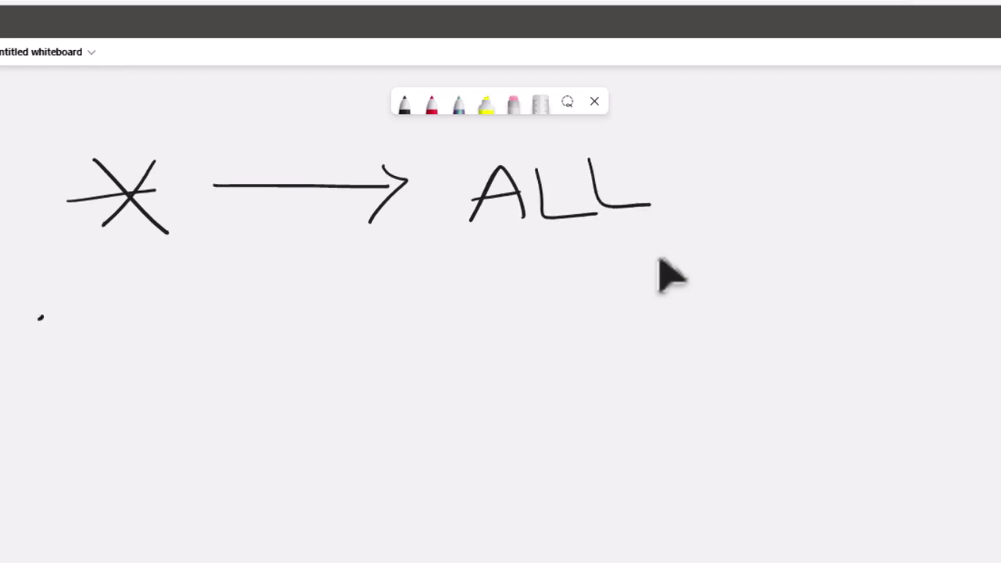
- Handwrite the query SELECT * FROM CUSTOMER below the asterisk explanation
drag(100, 342, 139, 381)
mouse_move(146, 348)
mouse_down()
mouse_move(144, 380)
mouse_move(181, 377)
mouse_up()
drag(142, 353, 163, 352)
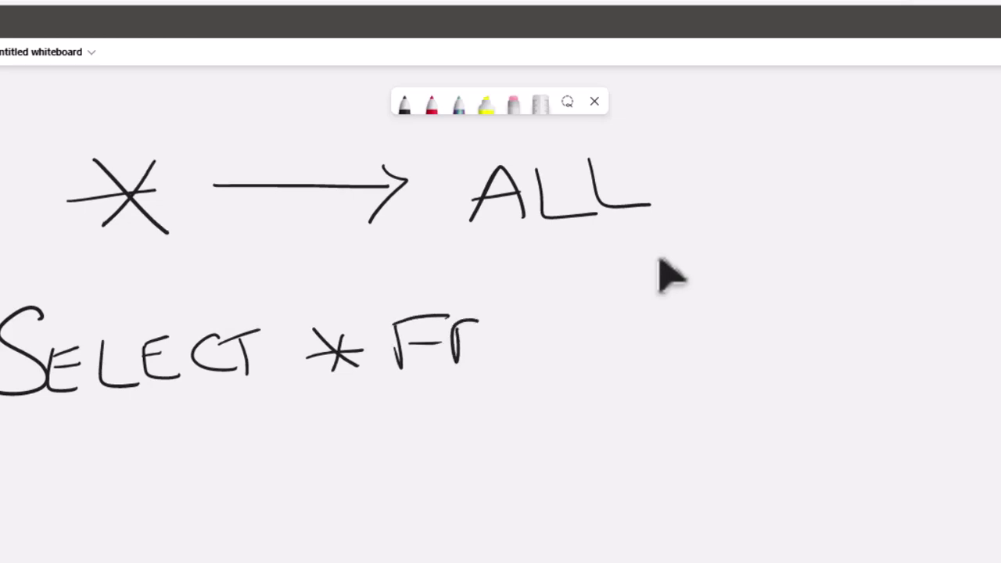
drag(504, 336, 589, 361)
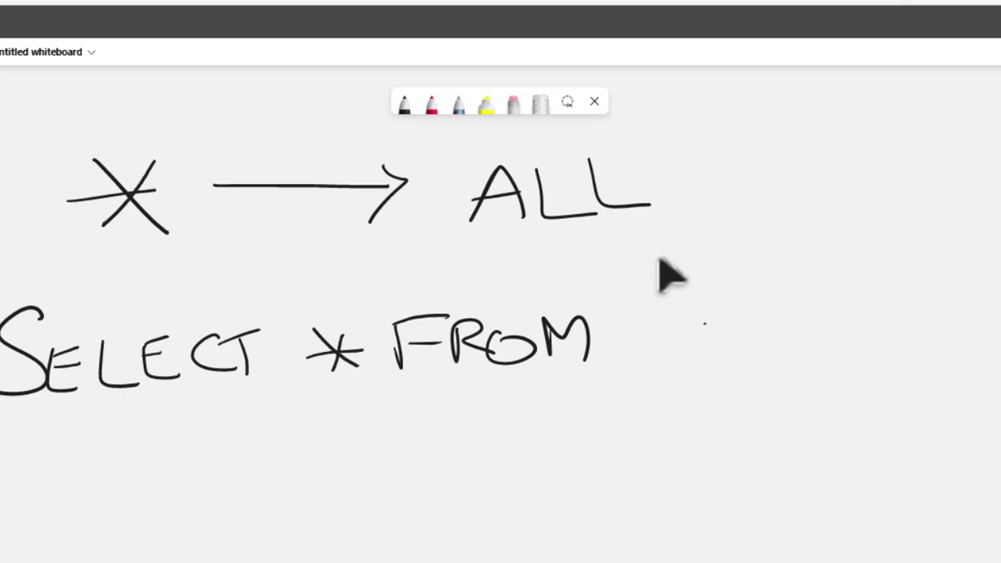
drag(682, 316, 698, 377)
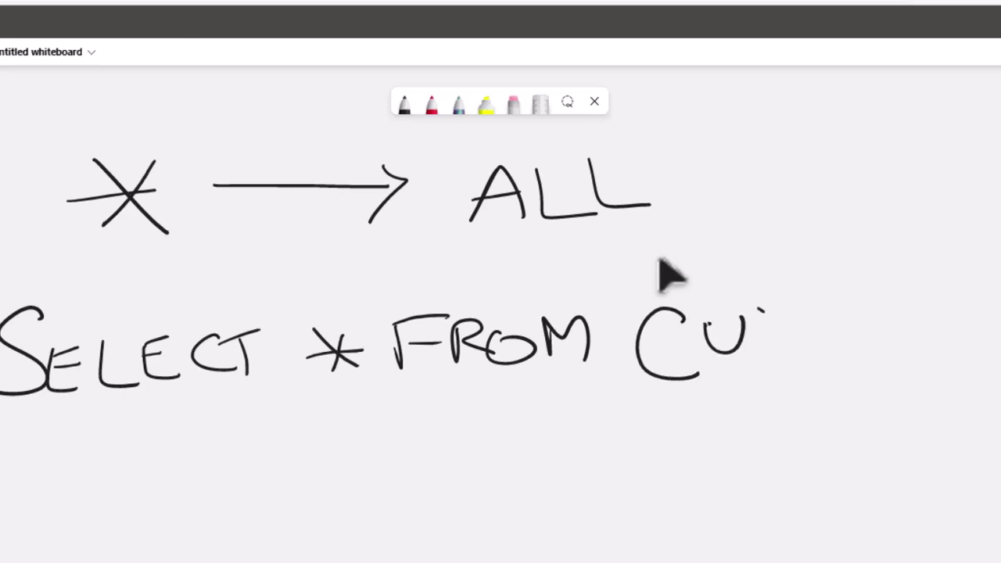
drag(797, 320, 800, 353)
drag(752, 322, 829, 320)
drag(892, 316, 904, 350)
drag(948, 316, 952, 354)
drag(923, 336, 990, 352)
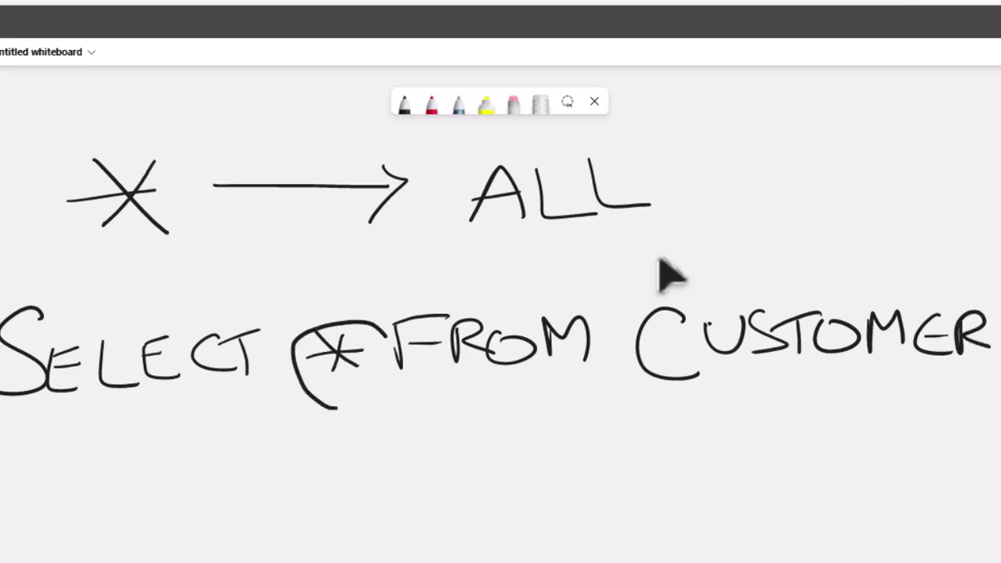
- Circle the asterisk and underline FROM and CUSTOMER in the handwritten query
drag(405, 397, 553, 392)
drag(652, 405, 1000, 406)
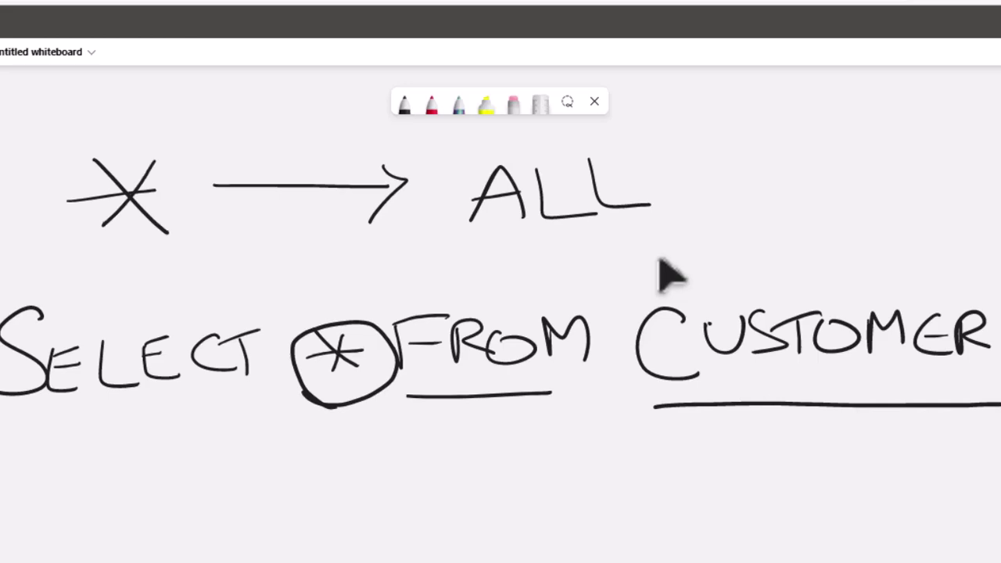
mouse_move(227, 270)
mouse_down()
mouse_move(64, 234)
mouse_move(227, 266)
mouse_up()
drag(350, 263, 644, 256)
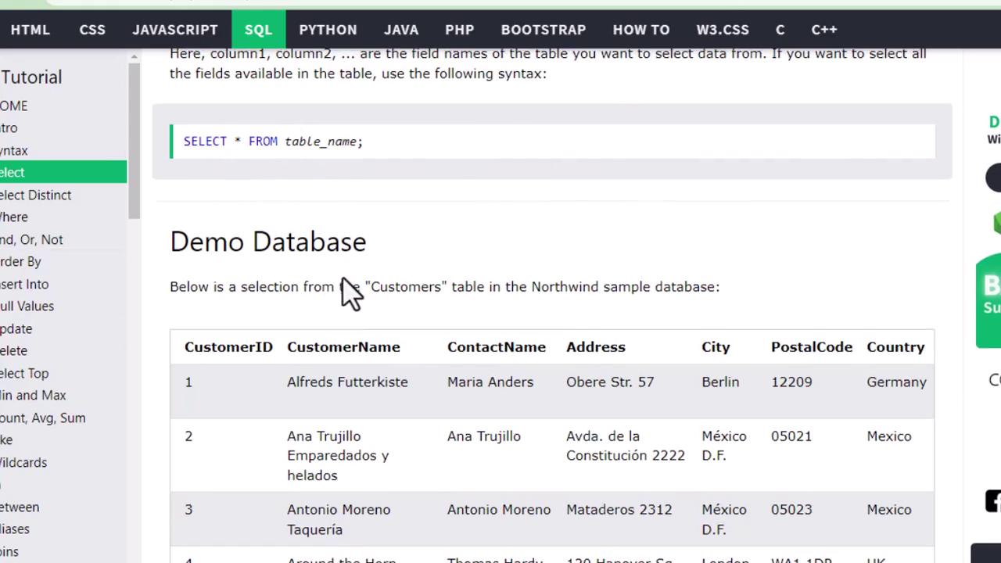
- Examine the SELECT syntax, the demo Customers table and the SELECT Column Example on the tutorial page
scroll(354, 293, up, 2)
scroll(364, 297, down, 3)
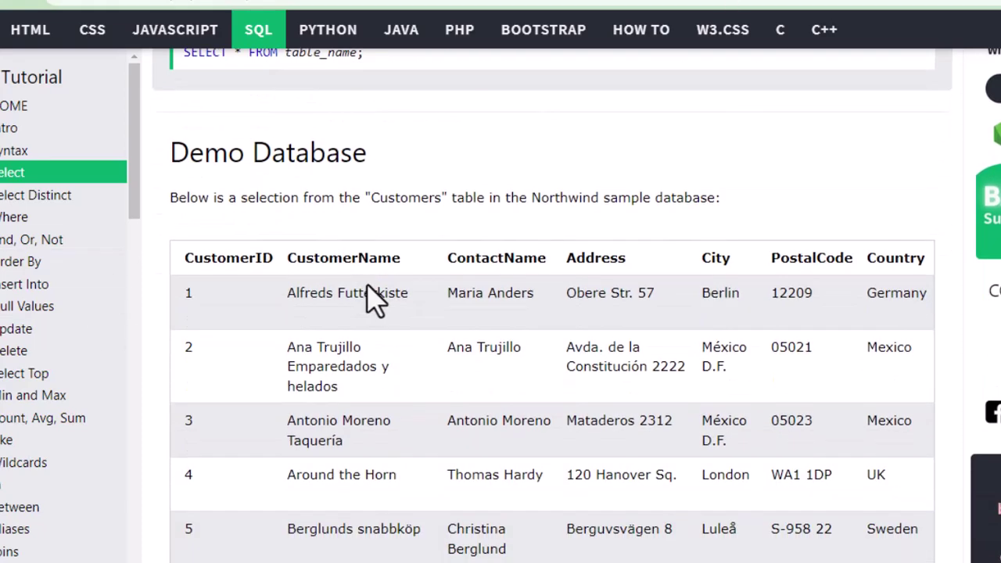
scroll(375, 297, down, 2)
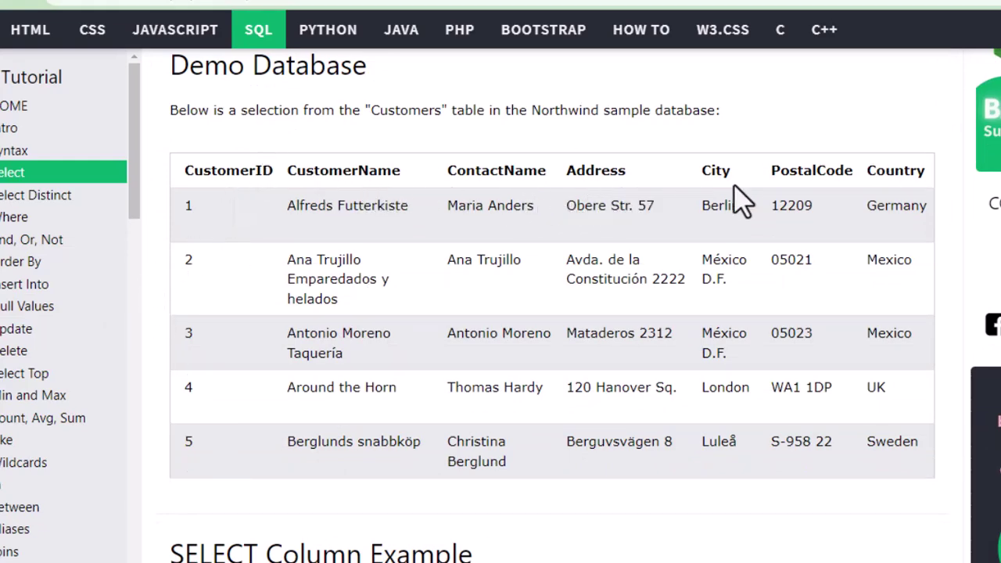
scroll(465, 290, down, 2)
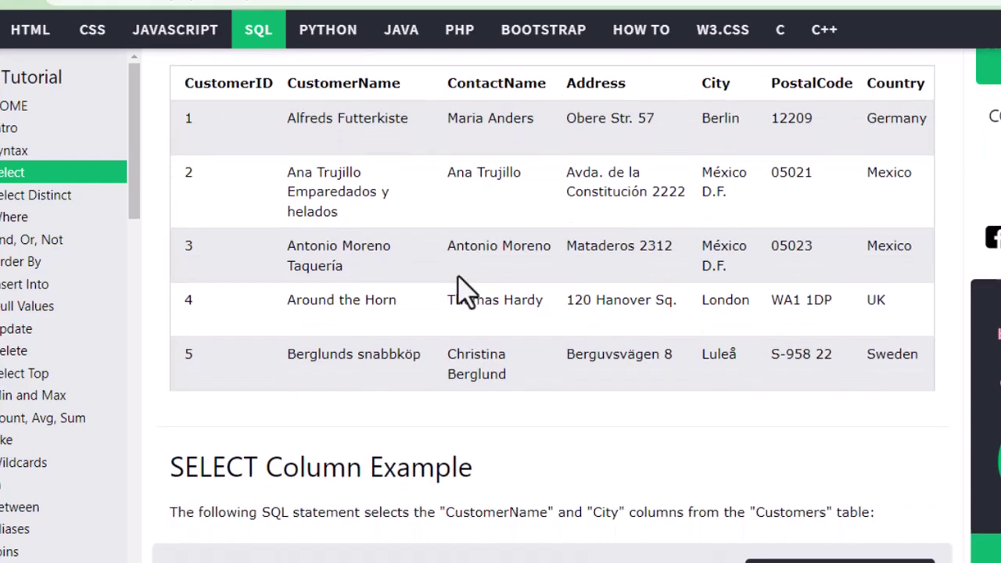
scroll(465, 288, up, 2)
scroll(382, 233, up, 2)
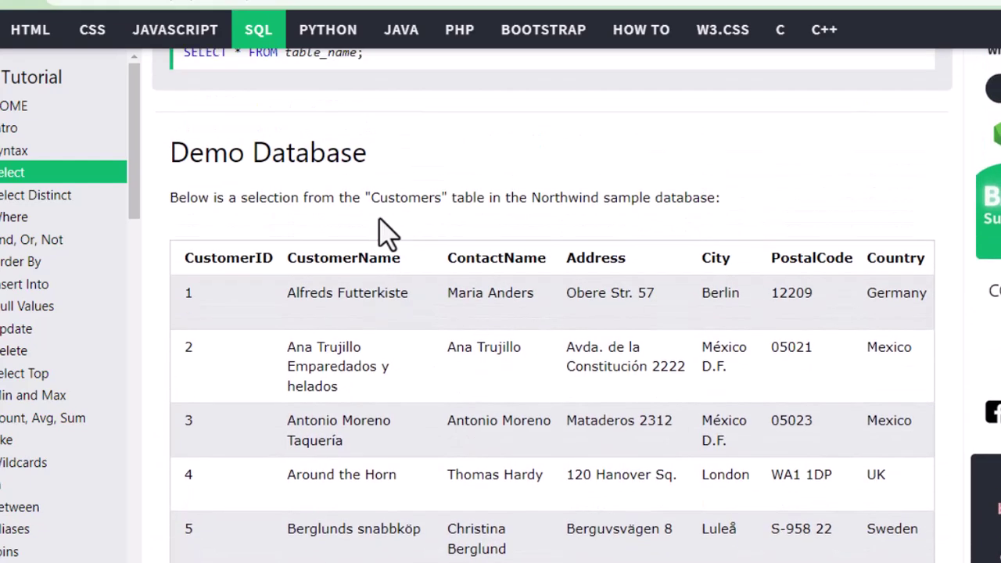
scroll(431, 242, down, 10)
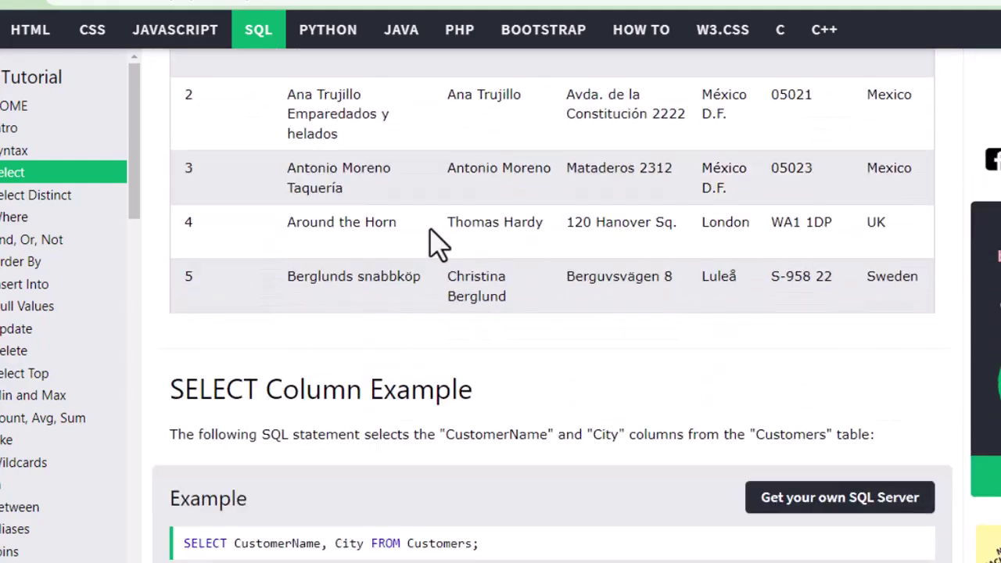
scroll(436, 242, down, 2)
scroll(432, 241, up, 5)
scroll(438, 242, down, 2)
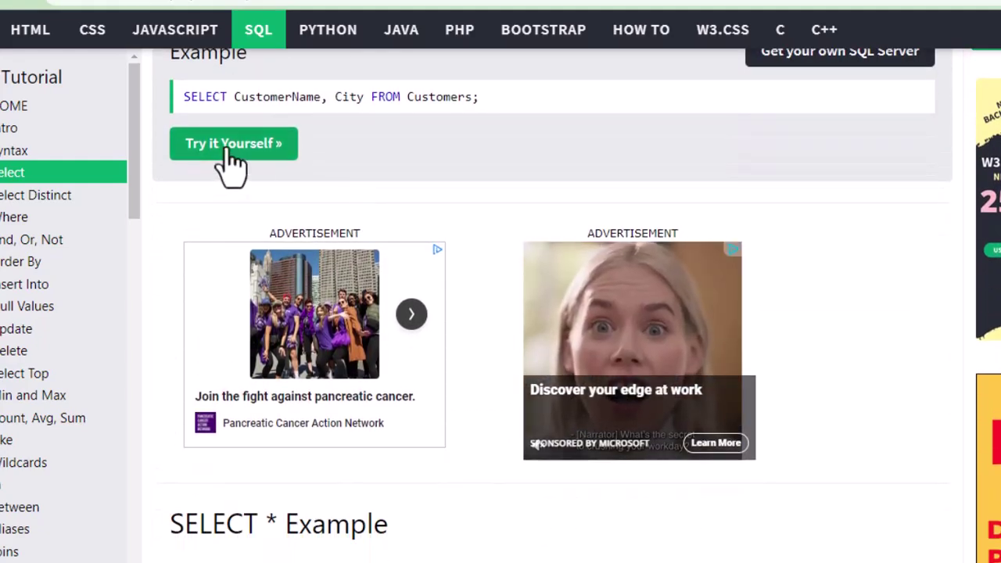
scroll(389, 182, up, 7)
scroll(388, 182, up, 10)
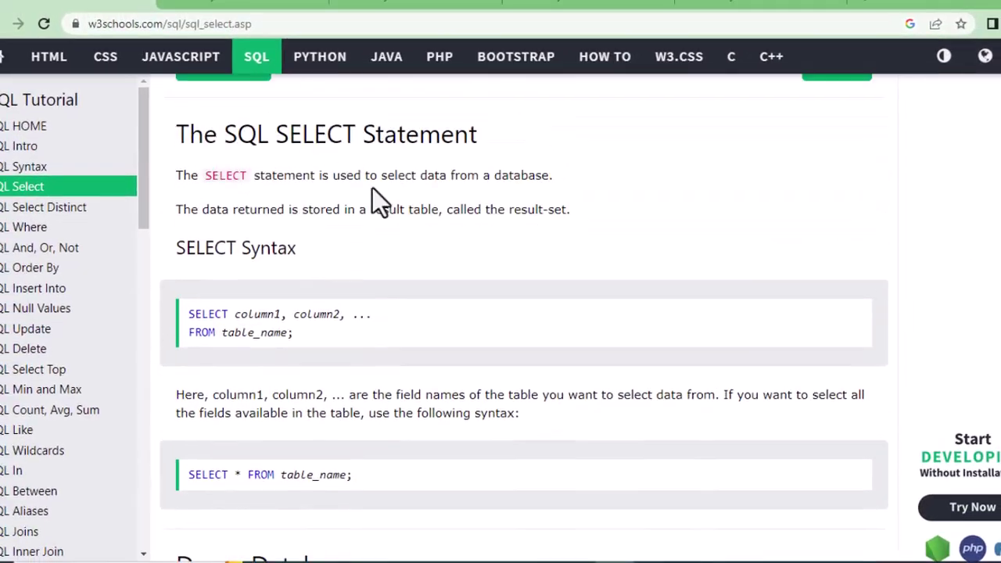
scroll(373, 189, down, 2)
scroll(373, 188, up, 7)
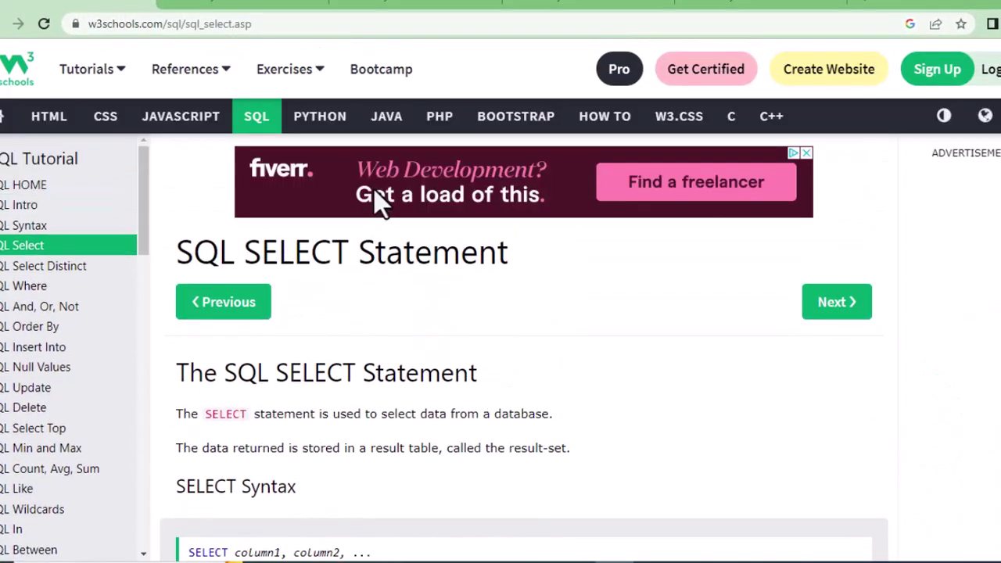
scroll(374, 203, down, 7)
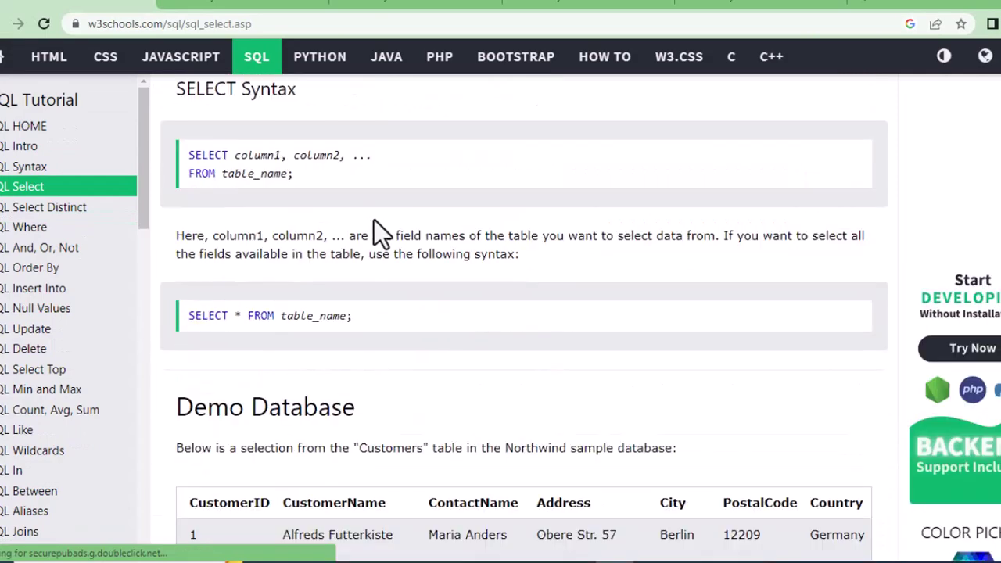
scroll(372, 224, down, 7)
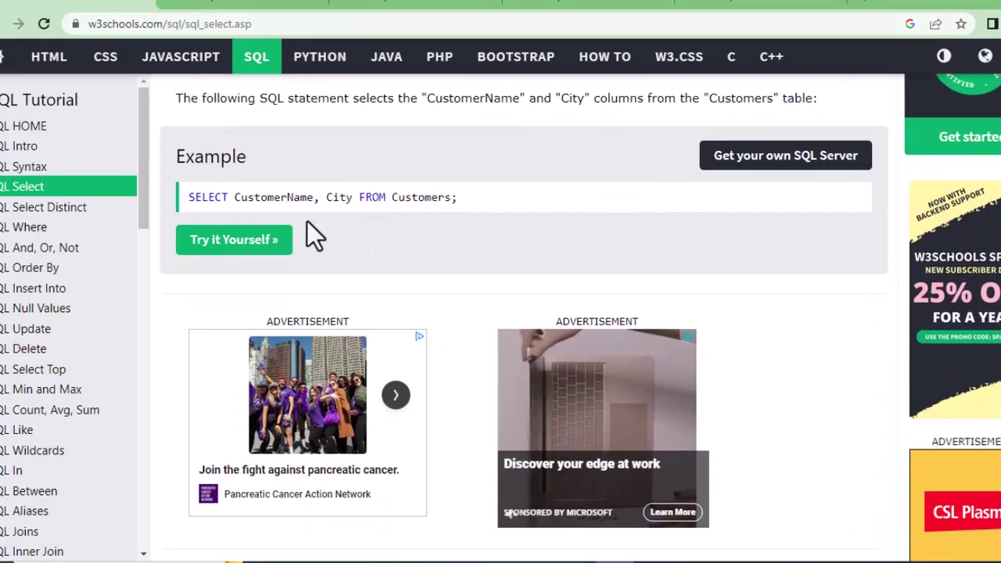
- Open the CustomerName and City example in the Tryit editor and replace its column list with an asterisk
click(247, 241)
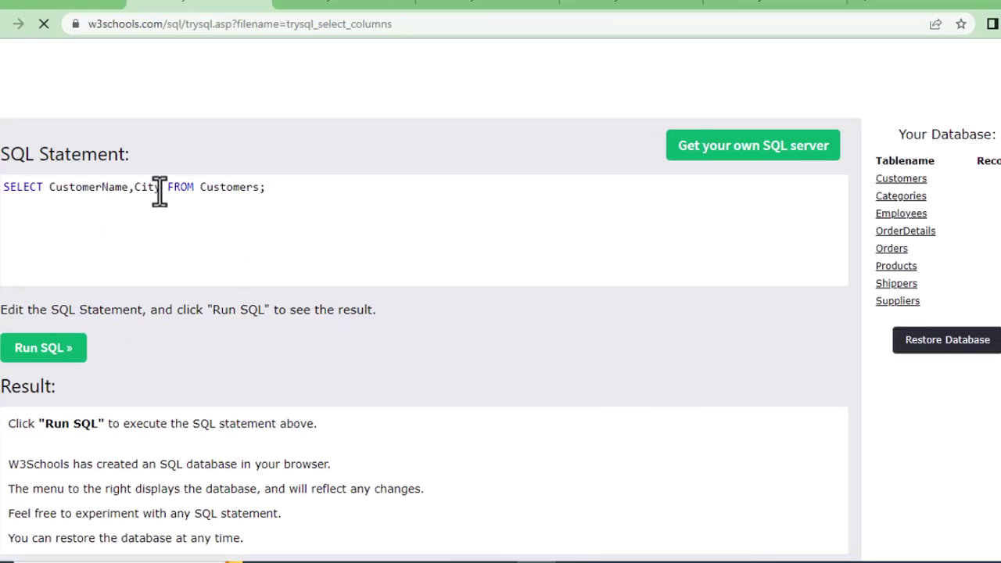
click(160, 187)
key(BackSpace)
key(BackSpace)
key(BackSpace)
key(BackSpace)
key(BackSpace)
key(BackSpace)
key(BackSpace)
key(BackSpace)
key(BackSpace)
key(BackSpace)
key(BackSpace)
key(BackSpace)
key(BackSpace)
key(BackSpace)
key(BackSpace)
key(BackSpace)
key(BackSpace)
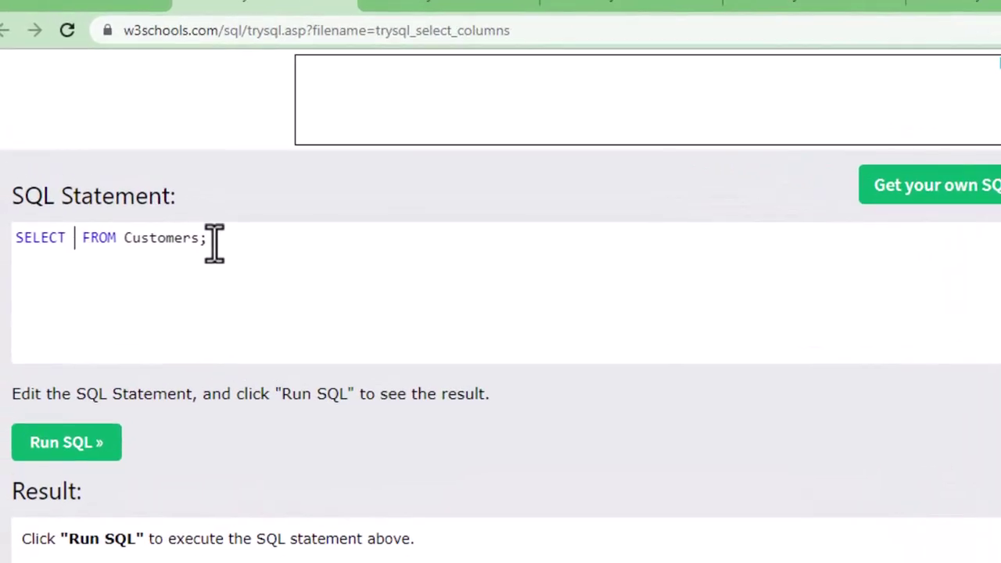
text(*)
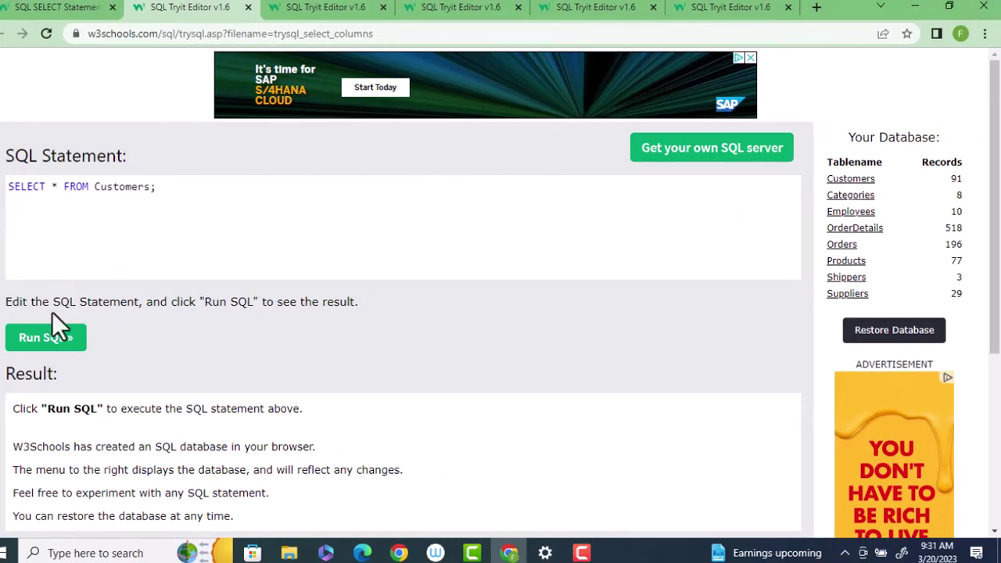
- Run the SELECT * FROM Customers query and look through the returned customer records
click(48, 344)
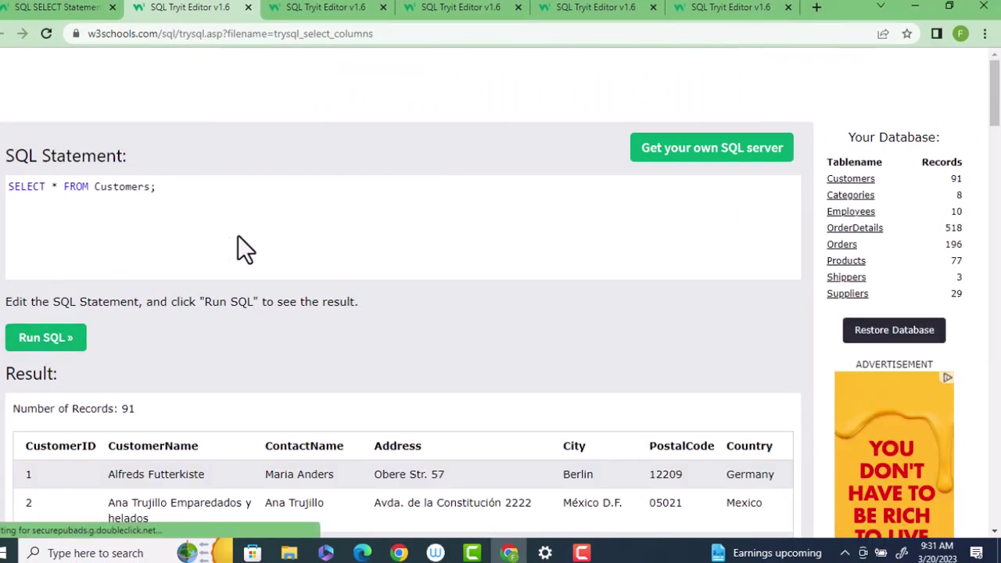
scroll(242, 250, down, 3)
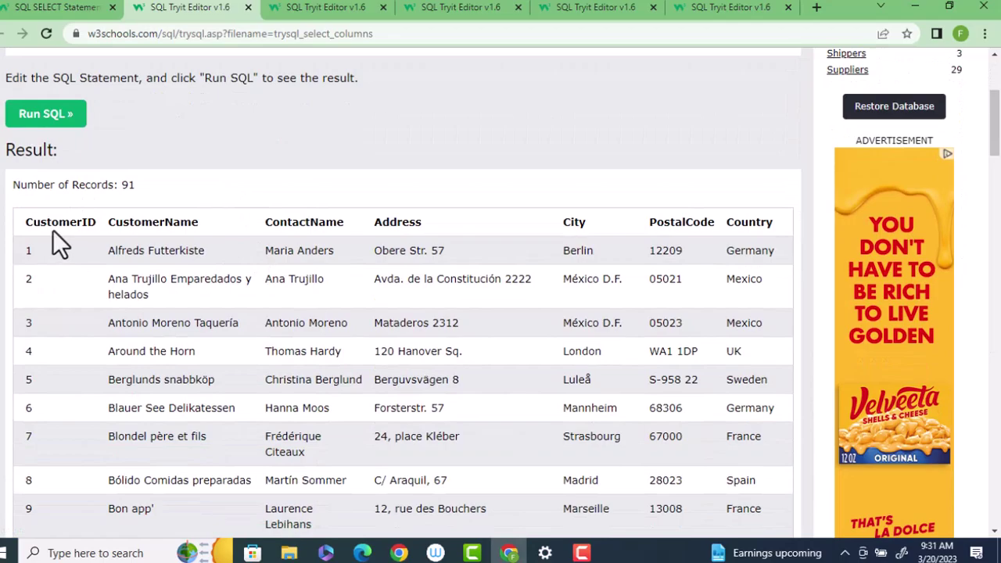
scroll(594, 323, down, 5)
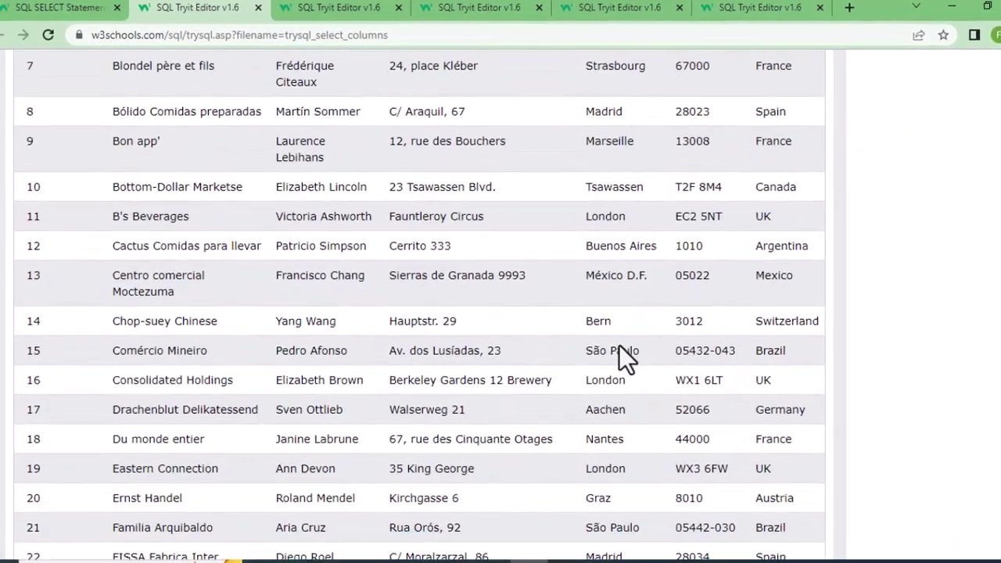
scroll(632, 354, up, 6)
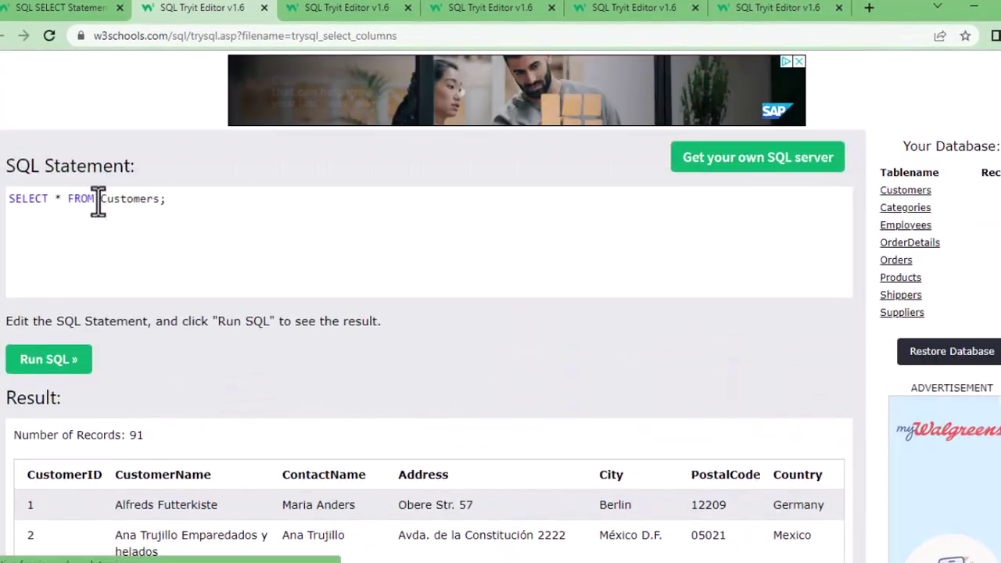
- Replace the table name in the SQL statement so it reads SELECT * FROM Employees;
click(157, 199)
key(BackSpace)
key(BackSpace)
key(BackSpace)
key(BackSpace)
key(BackSpace)
key(BackSpace)
key(BackSpace)
key(BackSpace)
key(BackSpace)
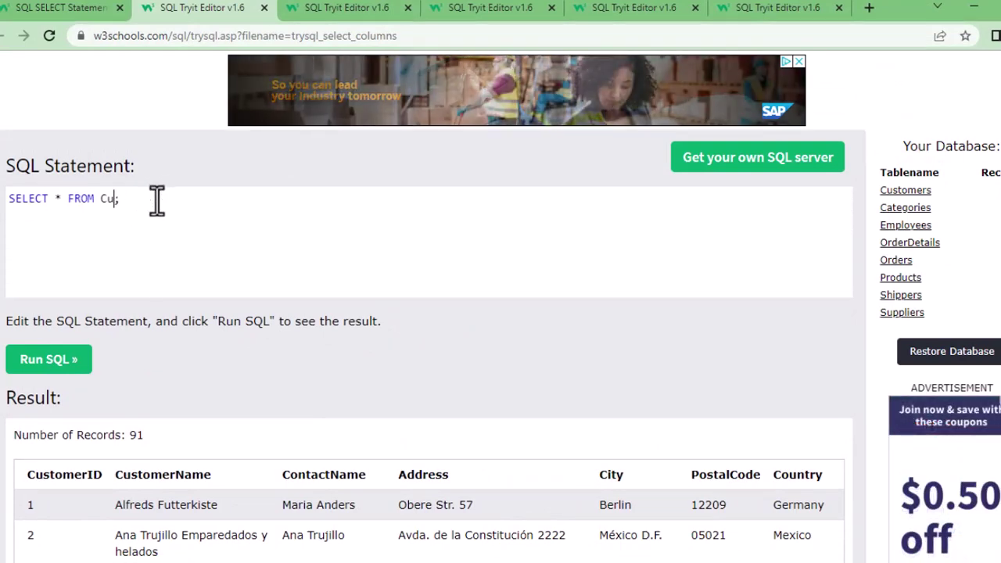
text(E)
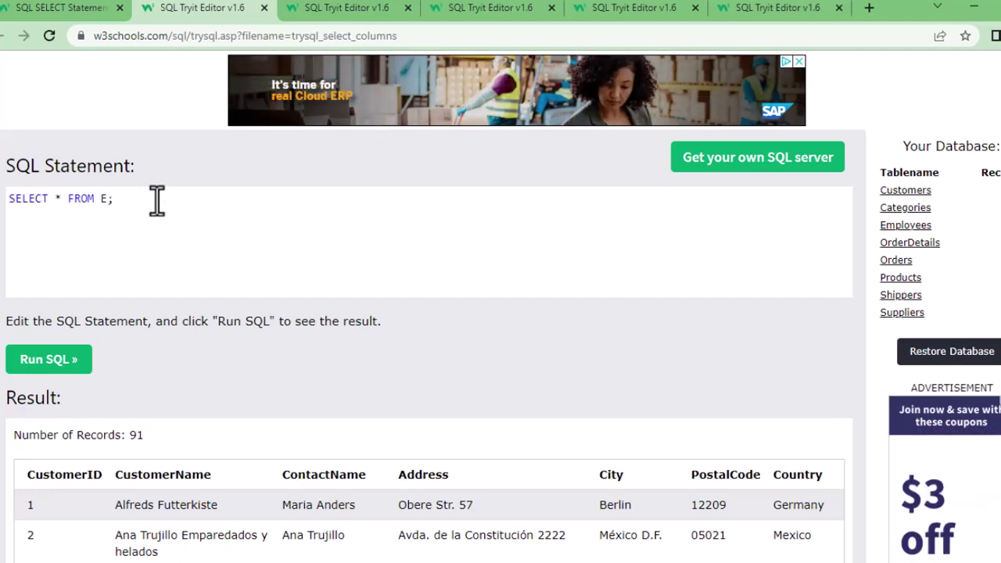
text(mployees)
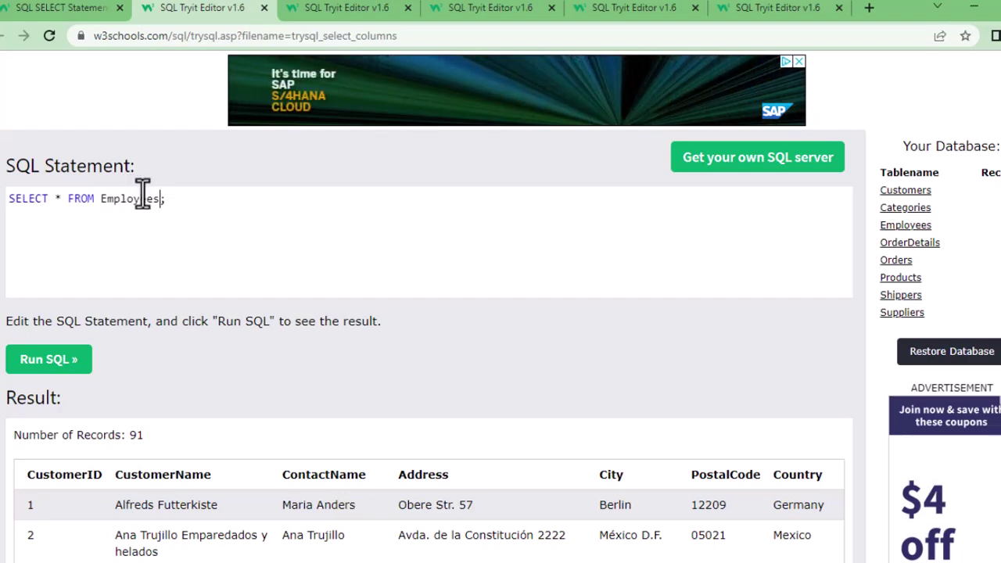
- Run the Employees query and review the returned columns and records
click(46, 371)
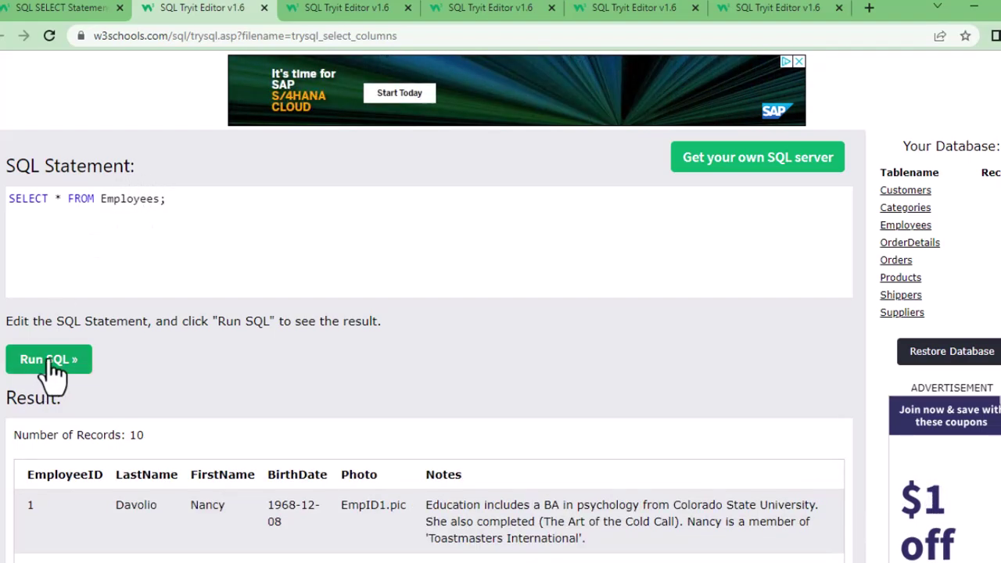
scroll(543, 255, down, 4)
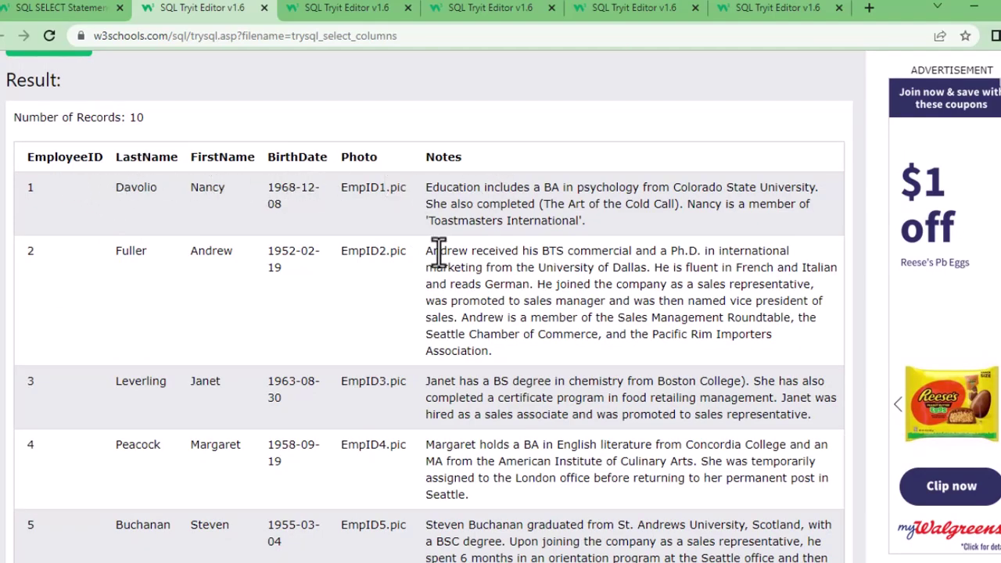
scroll(440, 258, up, 4)
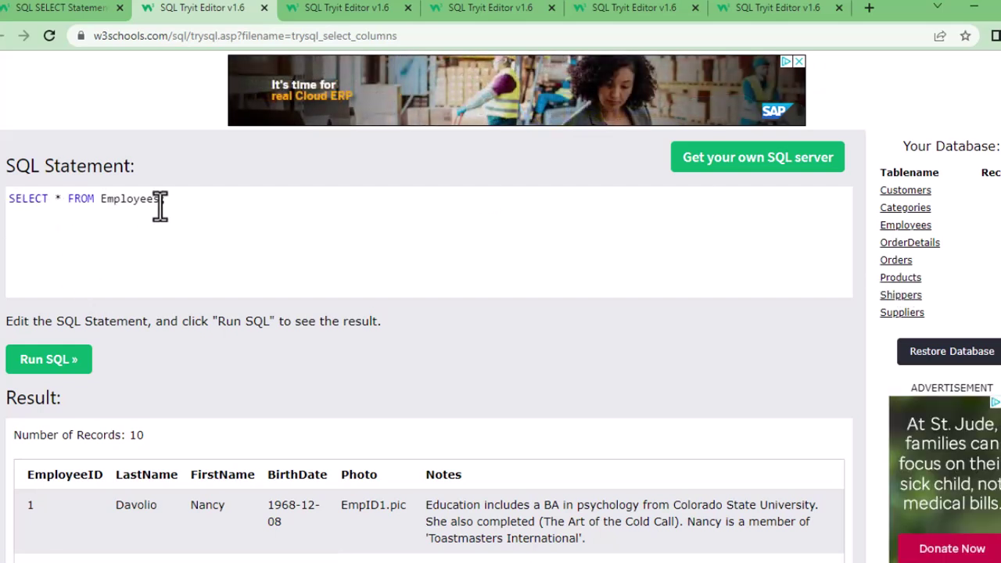
- Change the table name in the SQL statement so it reads SELECT * FROM Orders;
key(BackSpace)
key(BackSpace)
key(BackSpace)
key(BackSpace)
key(BackSpace)
key(BackSpace)
key(BackSpace)
key(BackSpace)
key(BackSpace)
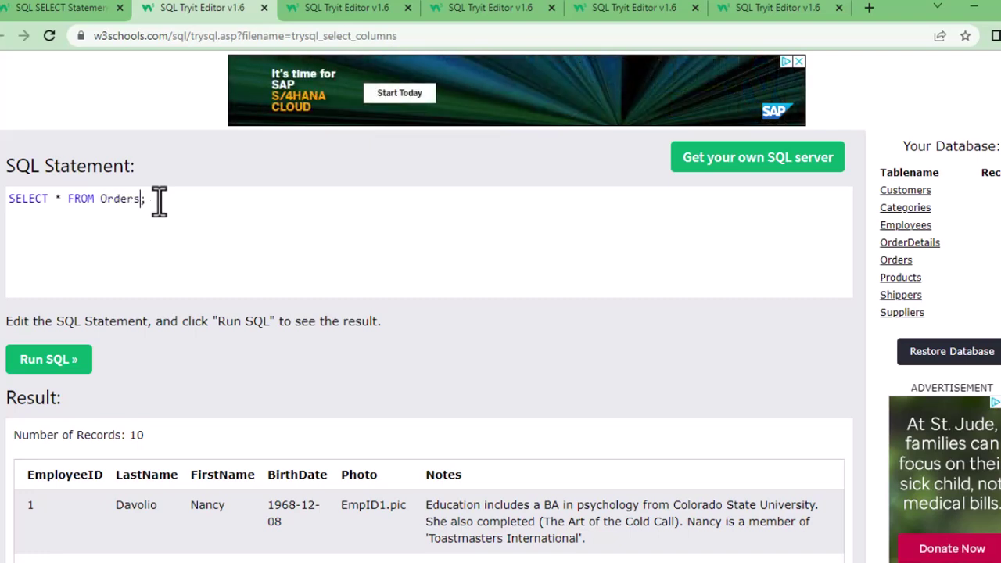
- Run the Orders query, check its records, and return to the SQL SELECT Statement tutorial page
click(31, 361)
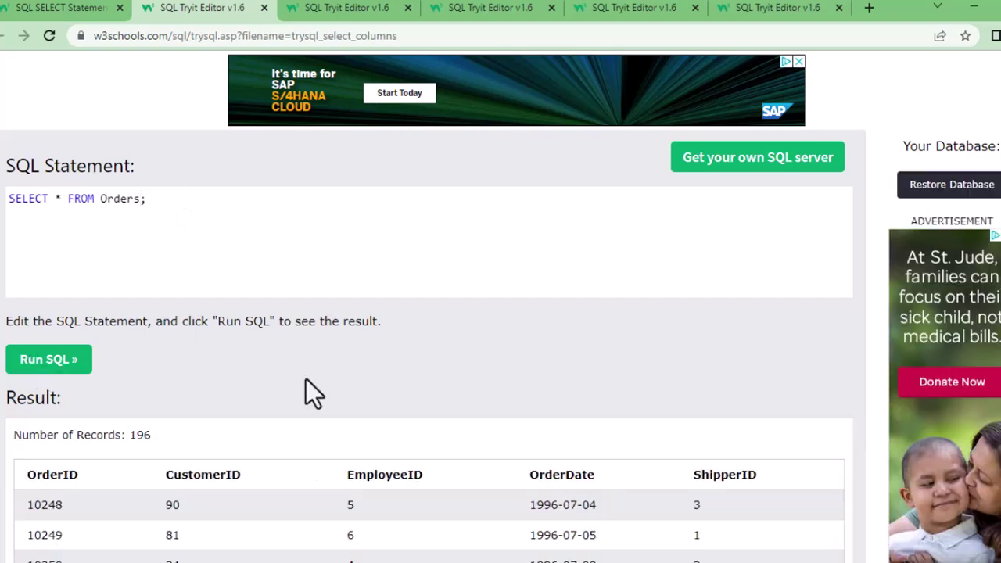
scroll(306, 378, down, 2)
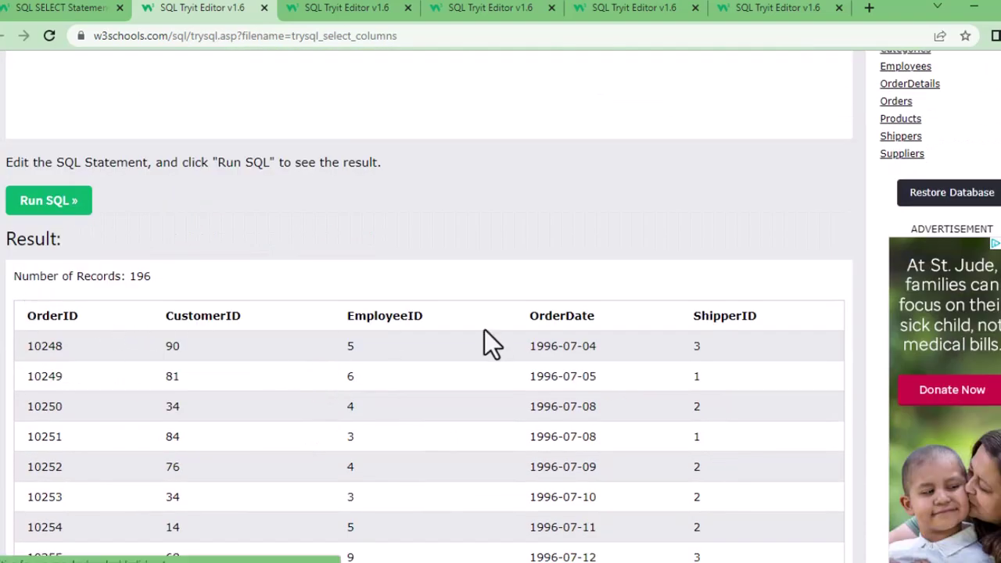
scroll(482, 328, down, 3)
scroll(366, 508, up, 3)
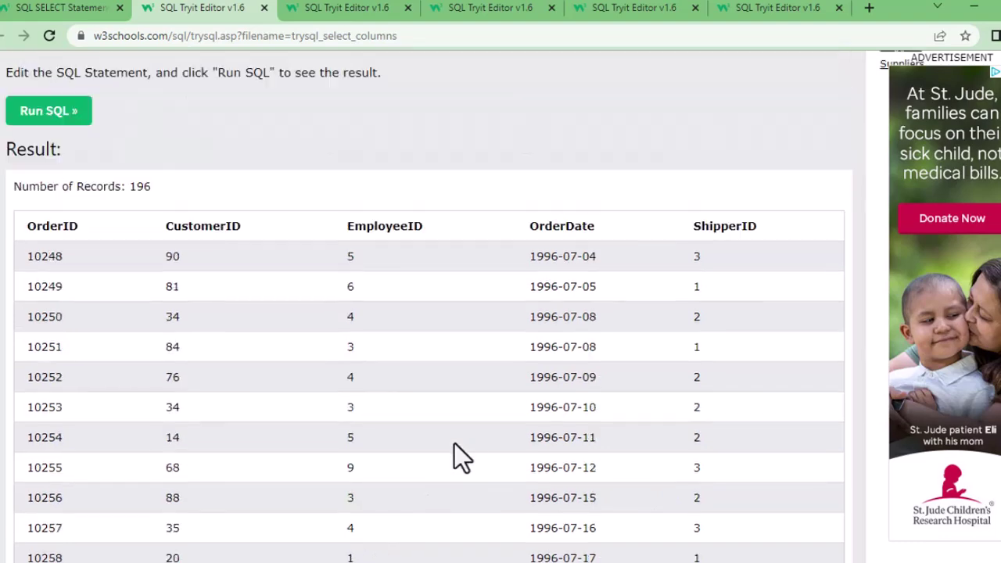
scroll(674, 463, up, 2)
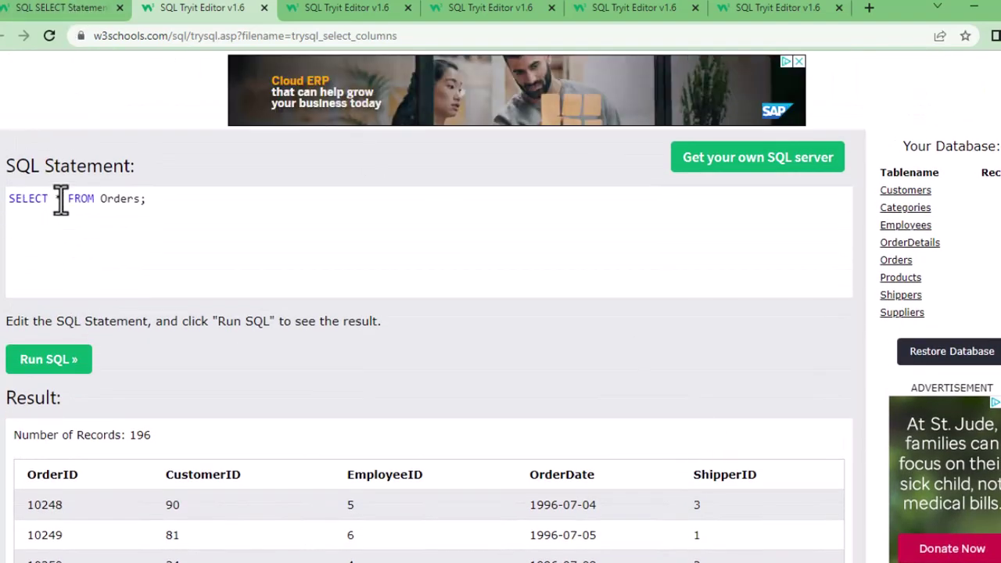
click(69, 6)
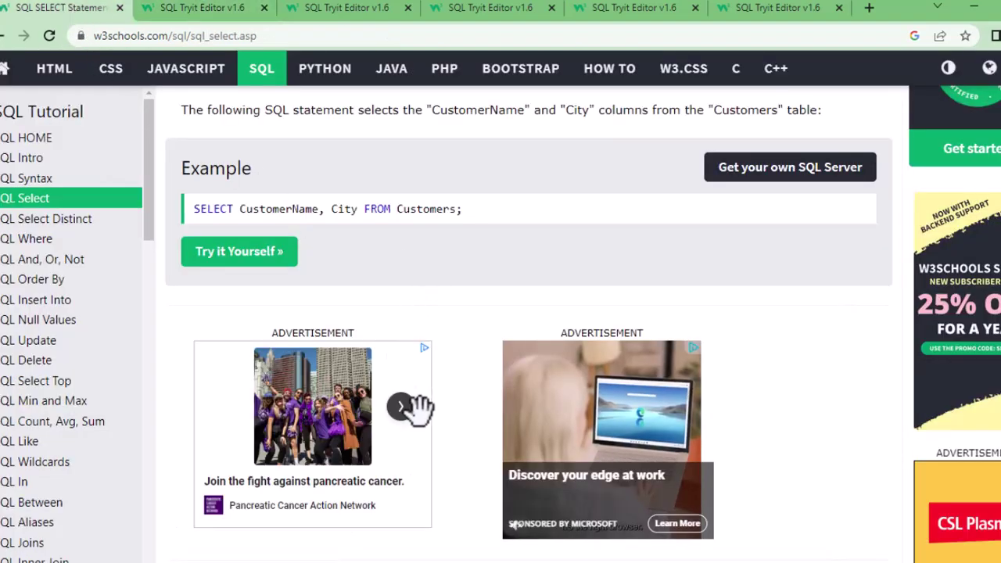
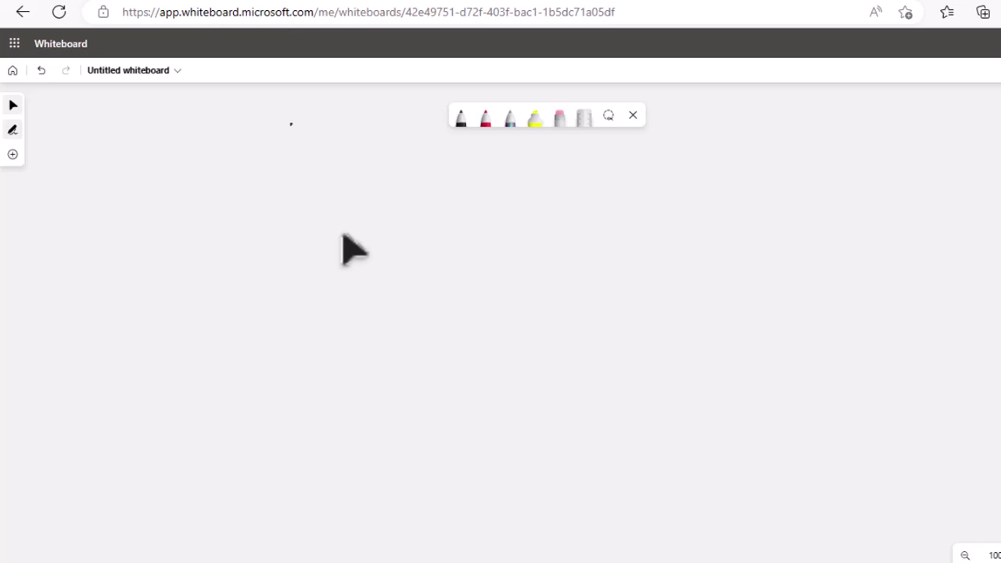
- Switch to the whiteboard and handwrite the keyword SELECT near the upper edge of the blank canvas
mouse_move(208, 149)
mouse_down()
mouse_move(166, 160)
mouse_move(173, 218)
mouse_move(250, 189)
mouse_up()
mouse_move(224, 165)
mouse_down()
mouse_move(248, 164)
mouse_move(245, 136)
mouse_up()
mouse_move(270, 131)
mouse_down()
mouse_move(269, 187)
mouse_move(312, 184)
mouse_up()
mouse_move(313, 138)
mouse_down()
mouse_move(312, 180)
mouse_move(348, 185)
mouse_up()
mouse_move(318, 162)
mouse_down()
mouse_move(341, 159)
mouse_move(390, 188)
mouse_up()
drag(416, 149, 420, 189)
drag(385, 150, 428, 146)
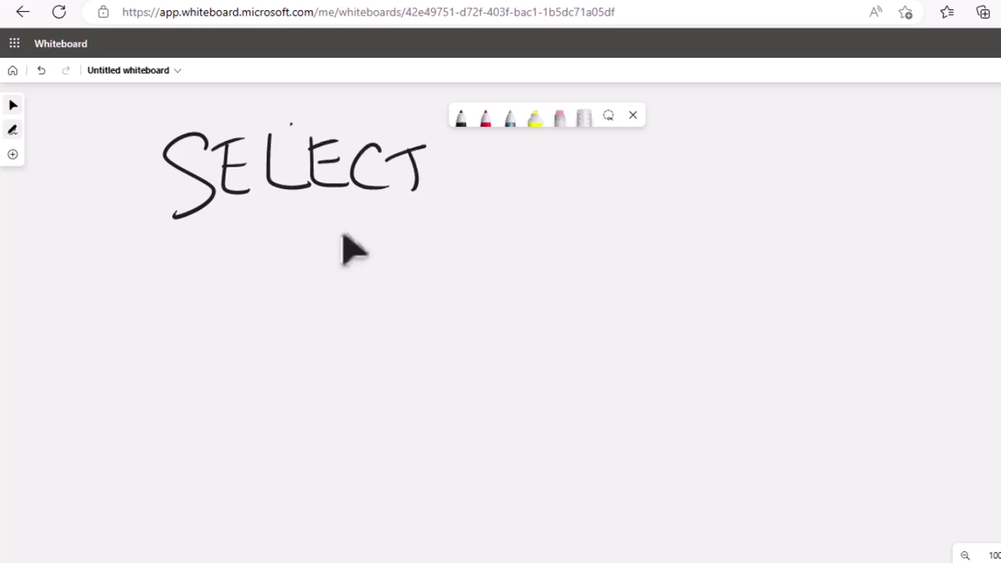
- Handwrite the column name CustomerName followed by a comma after SELECT on the whiteboard
drag(522, 150, 538, 197)
drag(529, 171, 557, 201)
drag(592, 173, 564, 200)
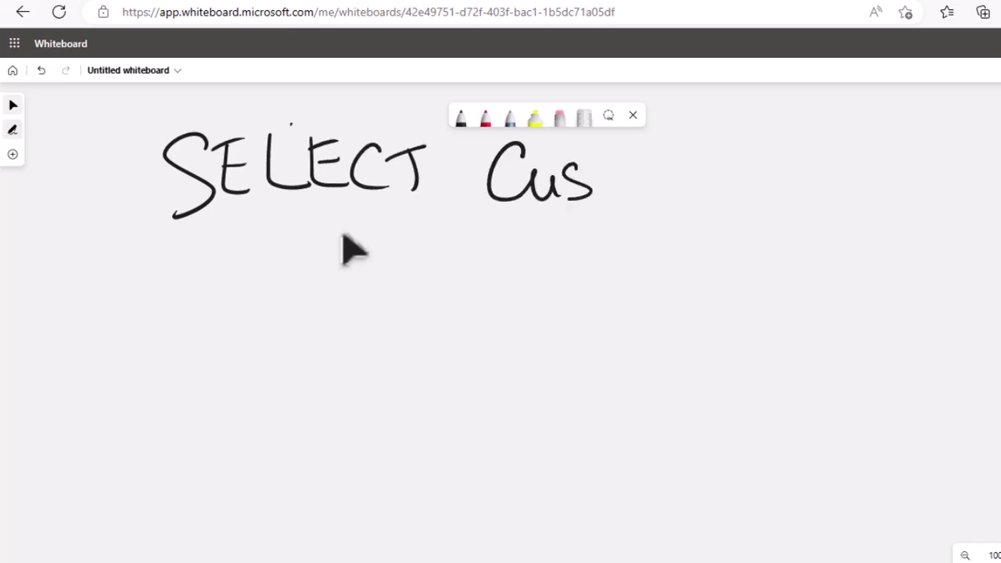
drag(599, 152, 602, 205)
mouse_move(585, 169)
mouse_down()
mouse_move(624, 166)
mouse_move(649, 200)
mouse_move(716, 195)
mouse_move(738, 180)
mouse_move(754, 201)
mouse_up()
mouse_move(756, 155)
mouse_down()
mouse_move(782, 196)
mouse_move(781, 150)
mouse_up()
mouse_move(792, 188)
mouse_down()
mouse_move(809, 170)
mouse_move(888, 182)
mouse_move(904, 212)
mouse_up()
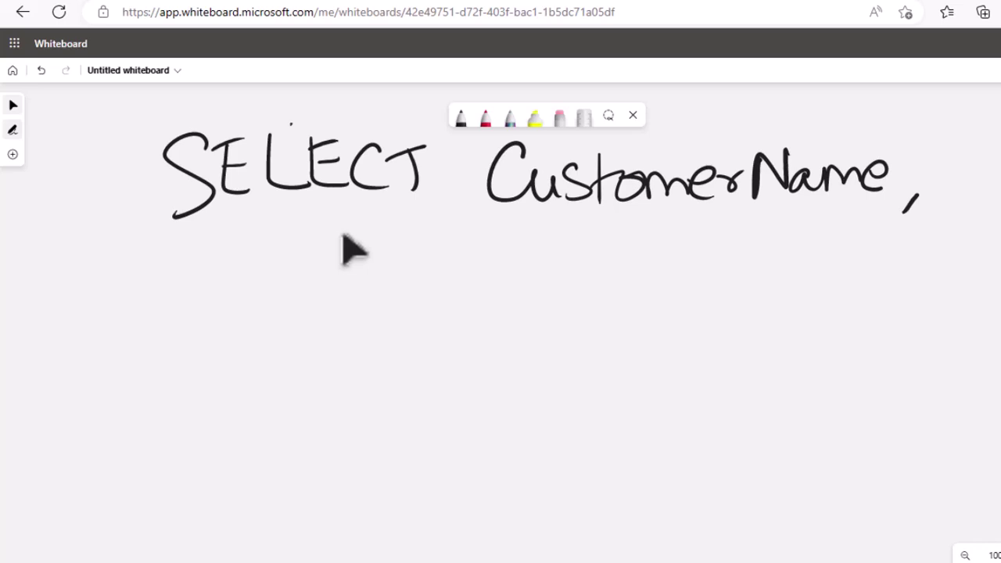
- Handwrite Address below CustomerName as the second column of the query
mouse_move(577, 309)
mouse_down()
mouse_move(618, 266)
mouse_move(618, 279)
mouse_move(654, 229)
mouse_up()
drag(690, 270, 693, 224)
mouse_move(709, 286)
mouse_down()
mouse_move(736, 258)
mouse_move(777, 285)
mouse_up()
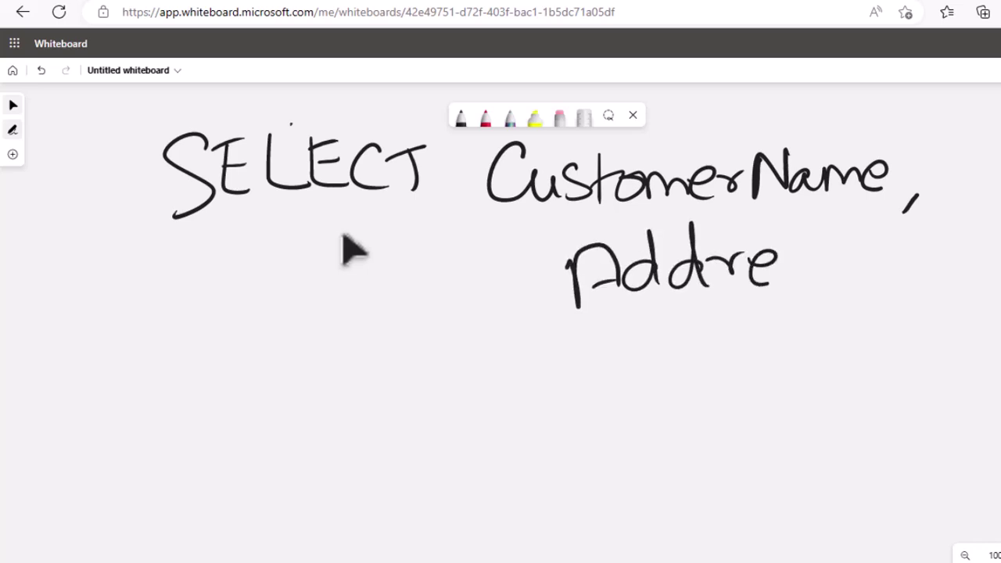
drag(807, 253, 786, 282)
drag(839, 256, 814, 286)
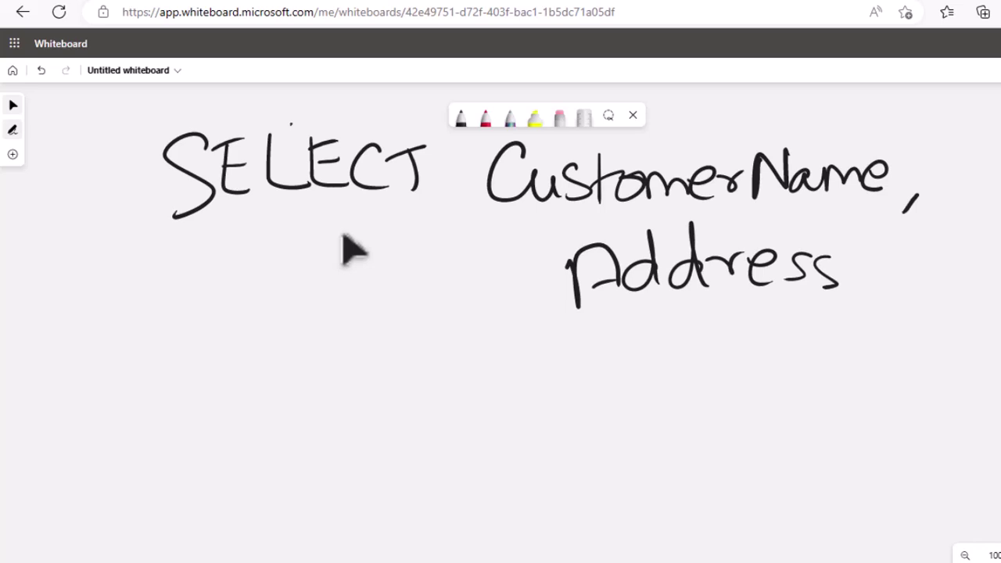
- Handwrite the keyword FROM on the whiteboard, below SELECT and the column names
drag(251, 408, 255, 468)
mouse_move(257, 412)
mouse_down()
mouse_move(262, 398)
mouse_move(306, 438)
mouse_up()
drag(307, 408, 344, 435)
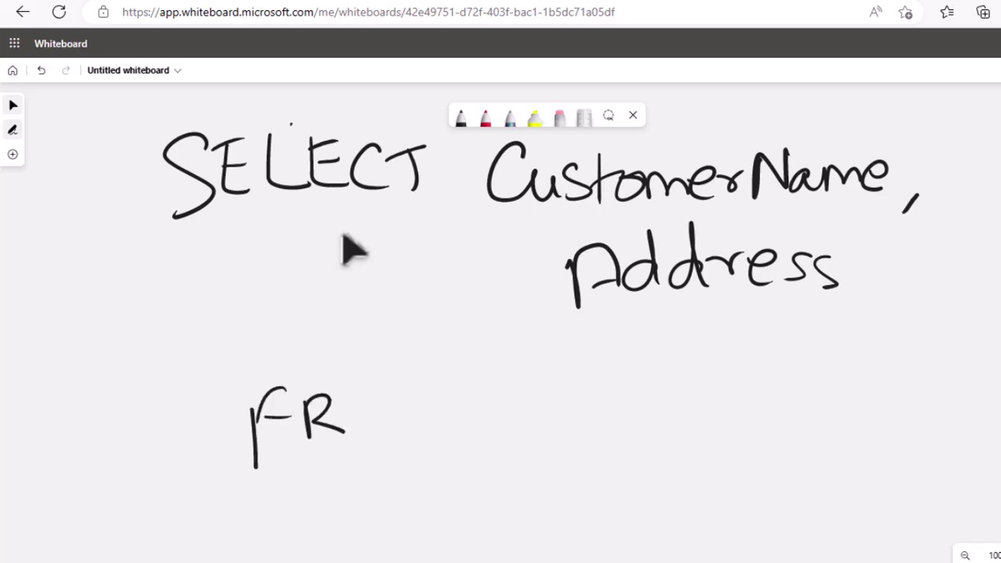
drag(368, 399, 366, 400)
mouse_move(392, 434)
mouse_down()
mouse_move(395, 393)
mouse_move(449, 432)
mouse_up()
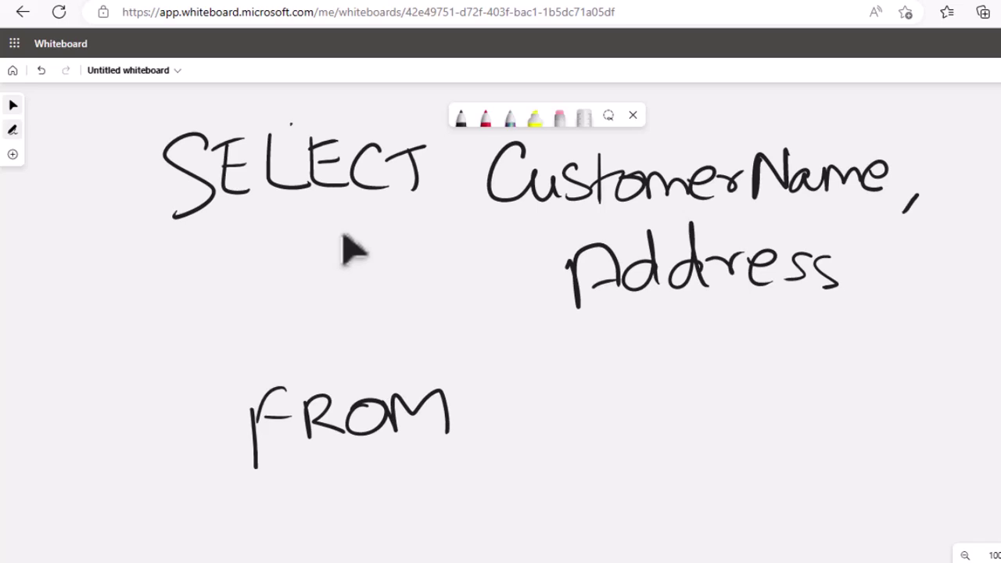
- Handwrite the table name after FROM on the whiteboard and switch back to the SQL SELECT tutorial page
drag(576, 385, 578, 432)
drag(597, 401, 643, 431)
drag(663, 396, 640, 428)
drag(678, 380, 689, 428)
mouse_move(668, 400)
mouse_down()
mouse_move(723, 428)
mouse_move(765, 428)
mouse_move(835, 406)
mouse_move(869, 419)
mouse_up()
scroll(352, 258, down, 1)
click(843, 409)
scroll(348, 248, up, 1)
mouse_move(767, 352)
mouse_down()
mouse_move(907, 403)
mouse_move(909, 392)
mouse_up()
drag(947, 385, 899, 423)
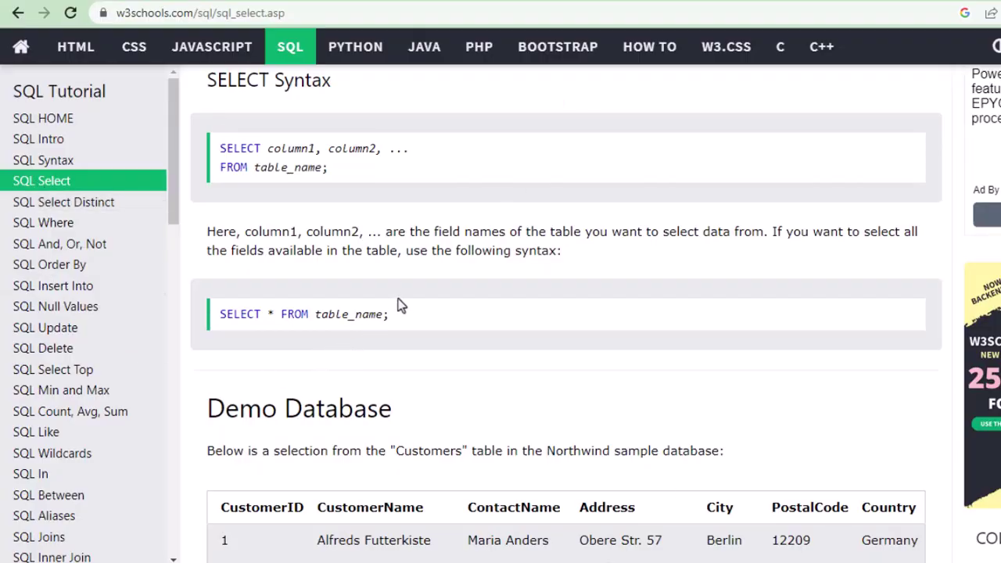
- Review the SELECT syntax, the Customers demo table and the SELECT Column Example on the tutorial page
scroll(407, 305, down, 1)
scroll(399, 304, up, 3)
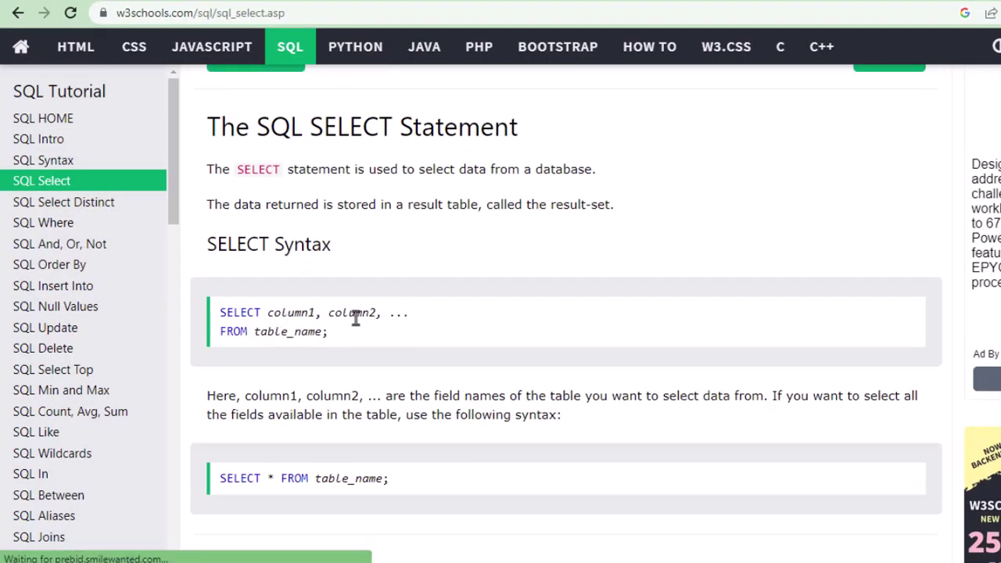
scroll(387, 328, down, 6)
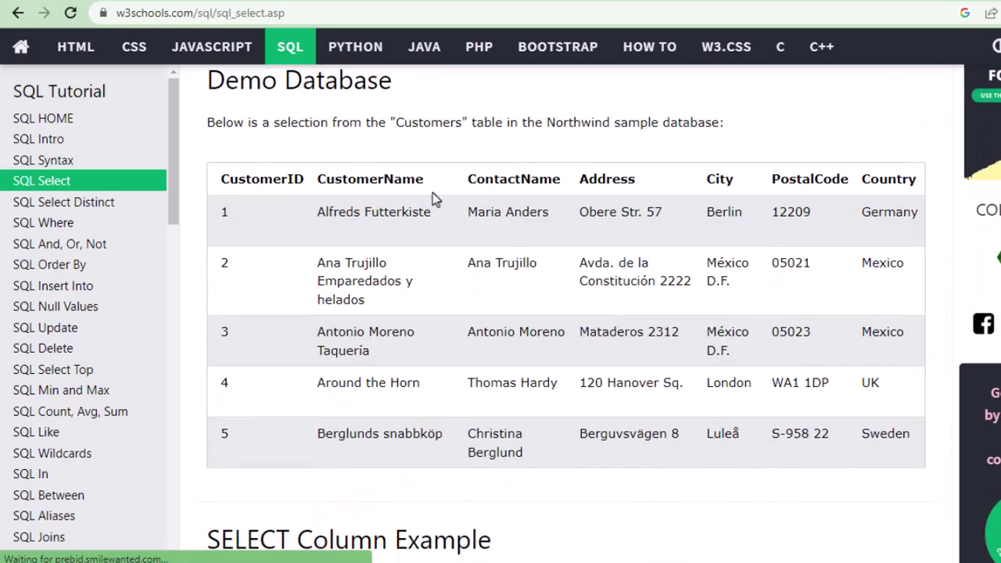
scroll(428, 234, up, 3)
scroll(344, 231, up, 3)
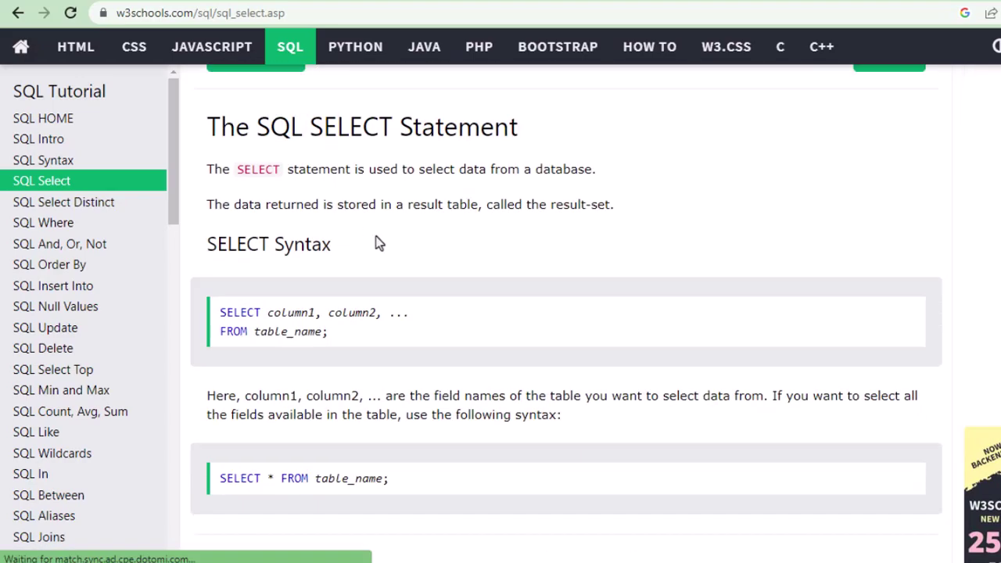
scroll(551, 372, down, 4)
scroll(599, 364, up, 3)
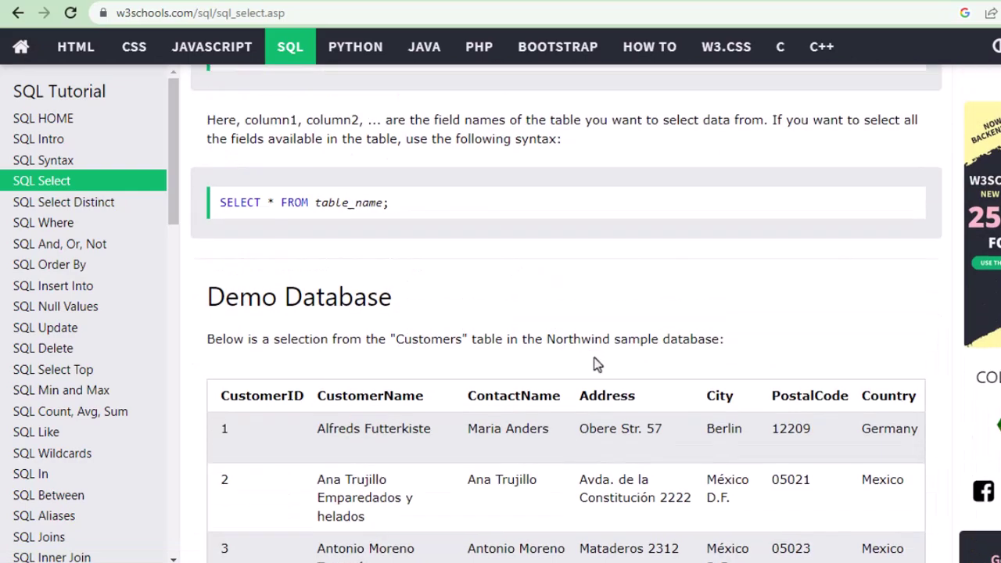
scroll(442, 339, down, 3)
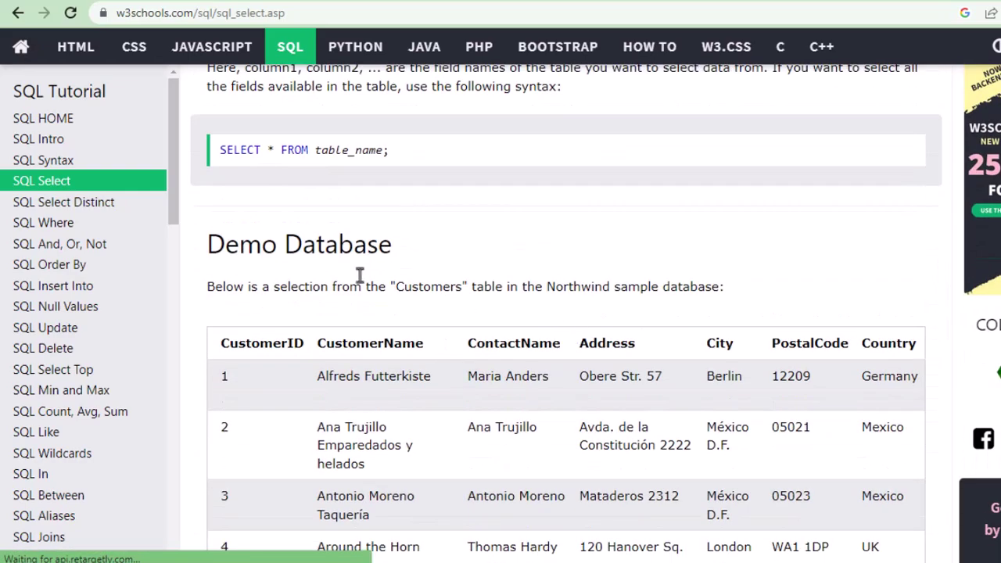
scroll(383, 273, down, 1)
scroll(434, 323, down, 7)
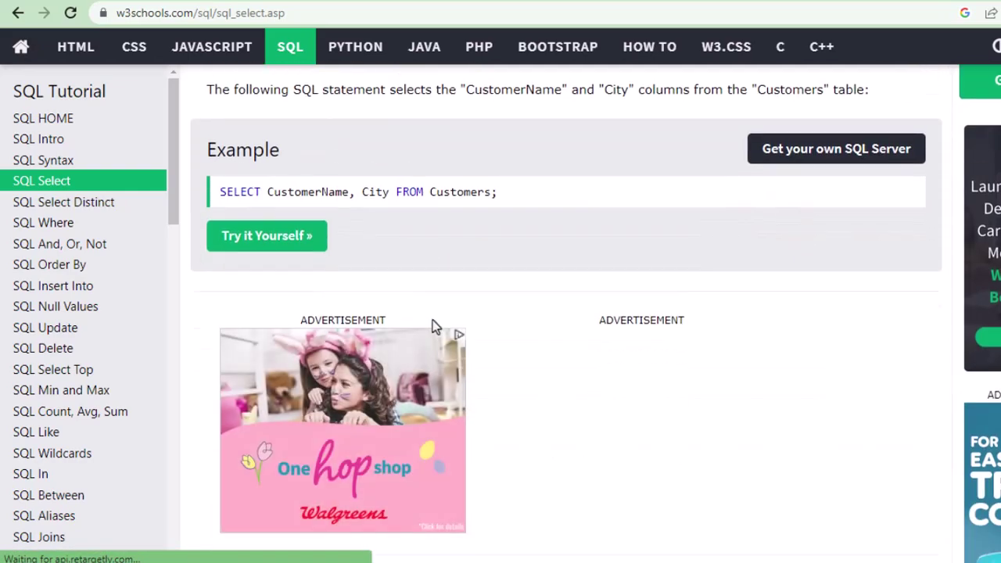
scroll(435, 323, up, 3)
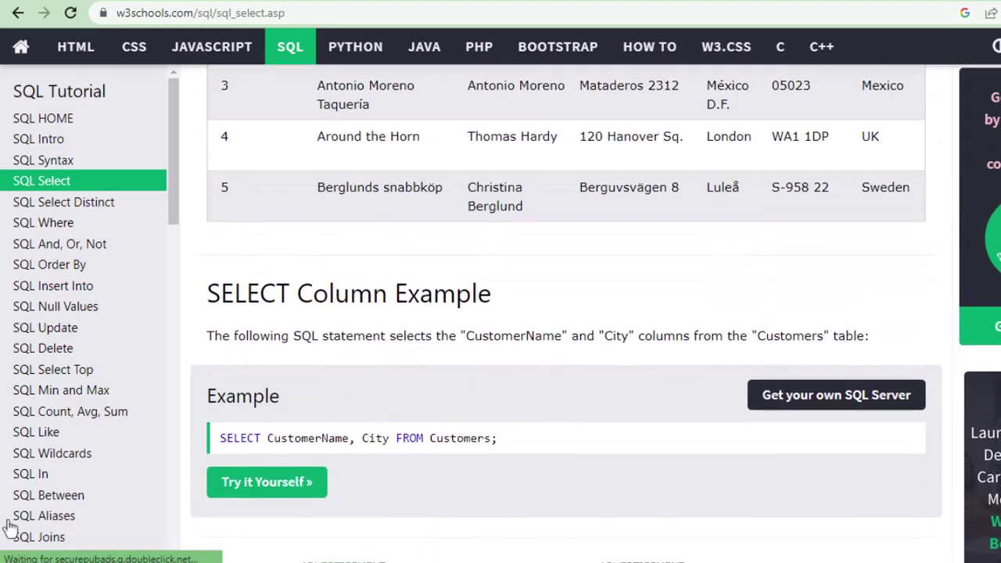
scroll(453, 465, up, 6)
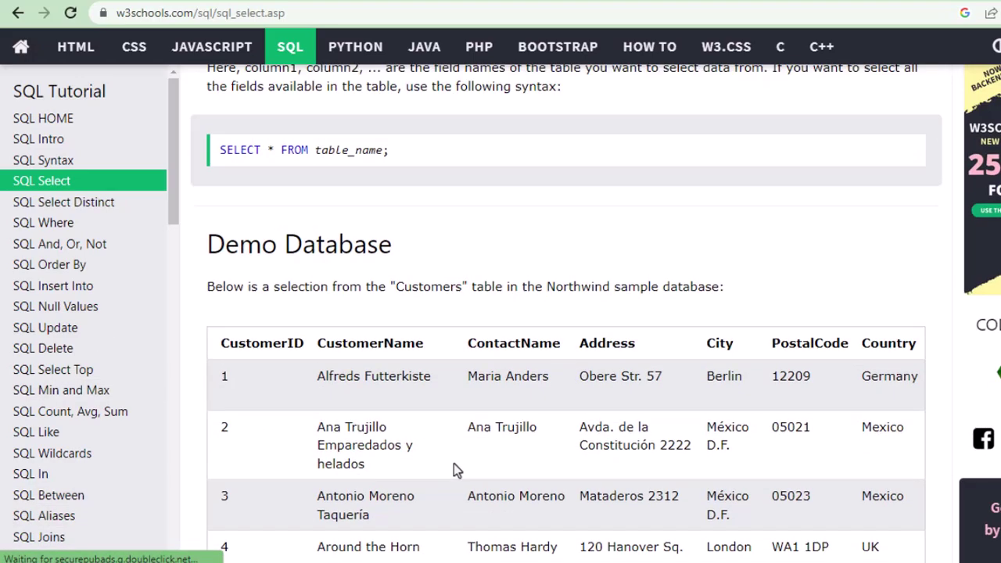
scroll(454, 467, down, 5)
scroll(456, 472, down, 1)
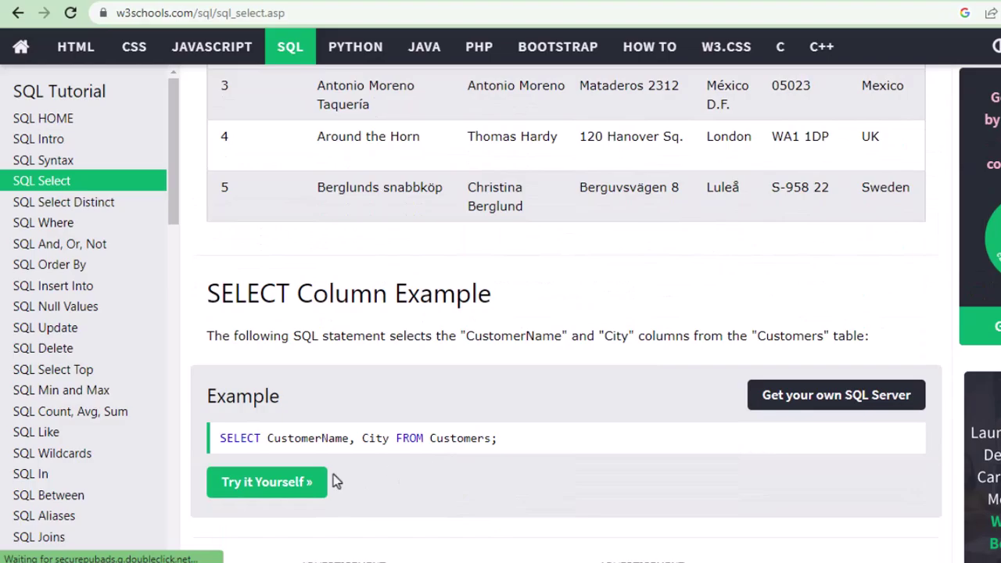
- Open the SELECT Column Example in the SQL editor and replace the City column with Address
click(286, 483)
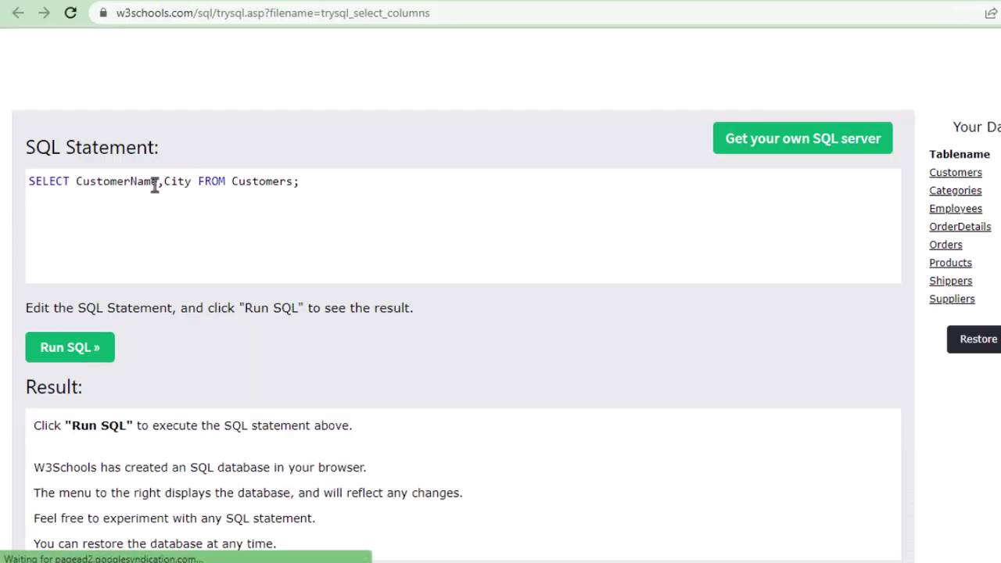
click(192, 180)
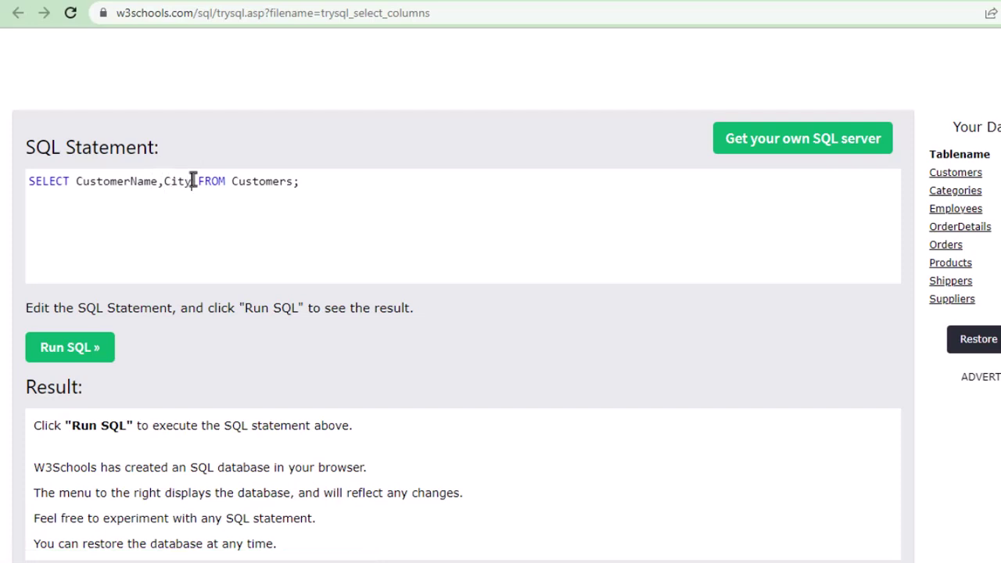
key(BackSpace)
key(BackSpace)
key(BackSpace)
key(BackSpace)
text(Add)
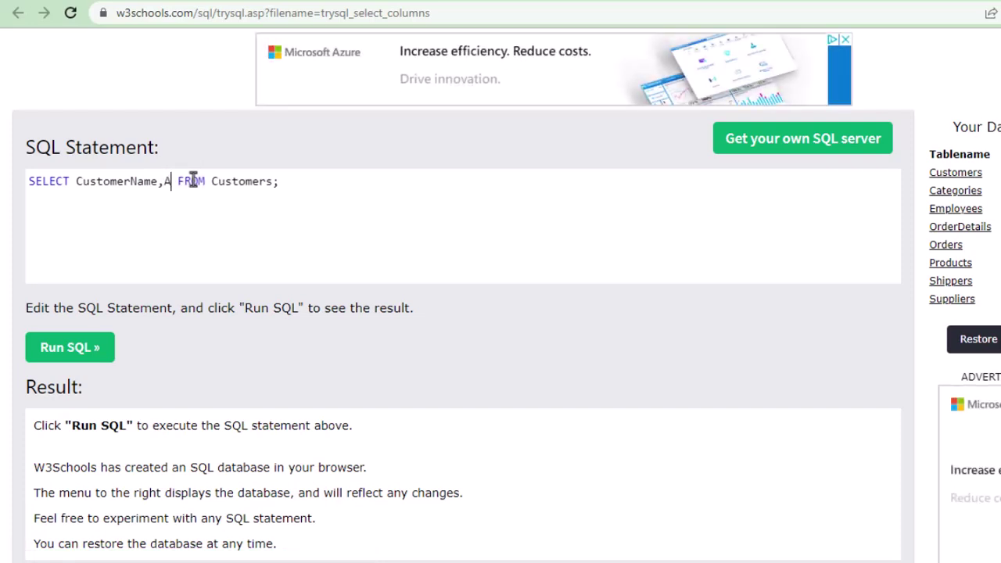
text(ress)
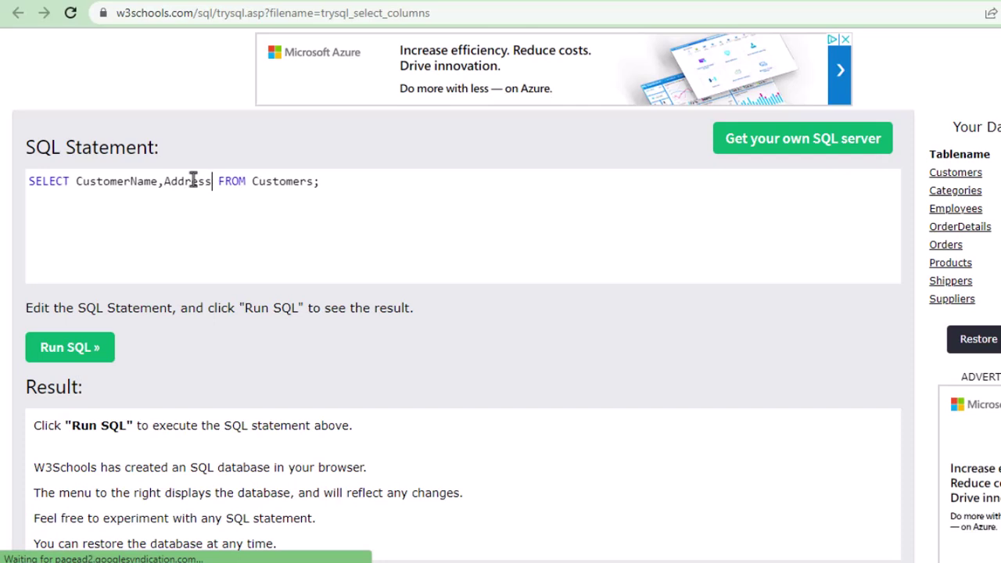
- Run the CustomerName and Address query on Customers and look through the returned records
click(69, 347)
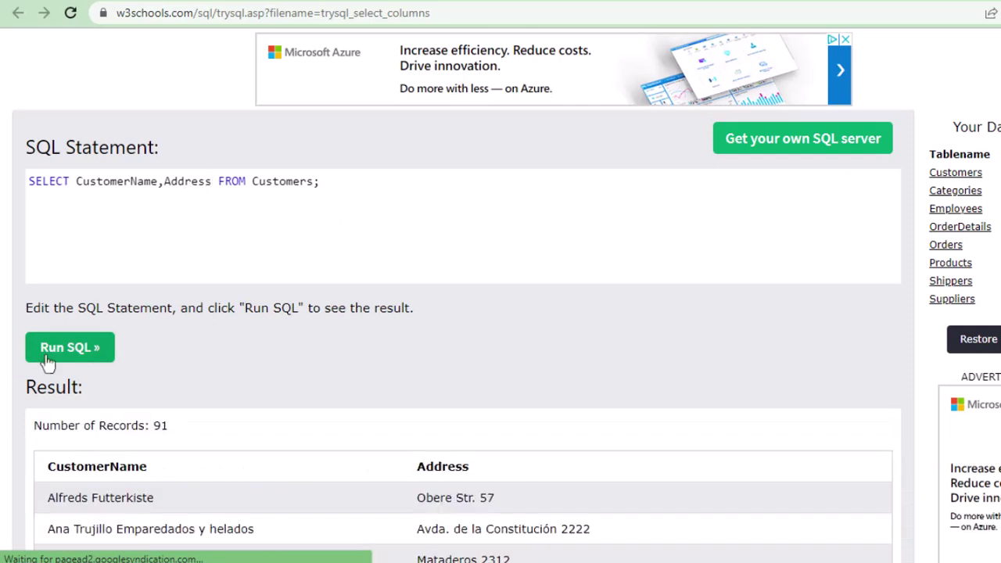
scroll(379, 310, down, 1)
scroll(380, 310, down, 3)
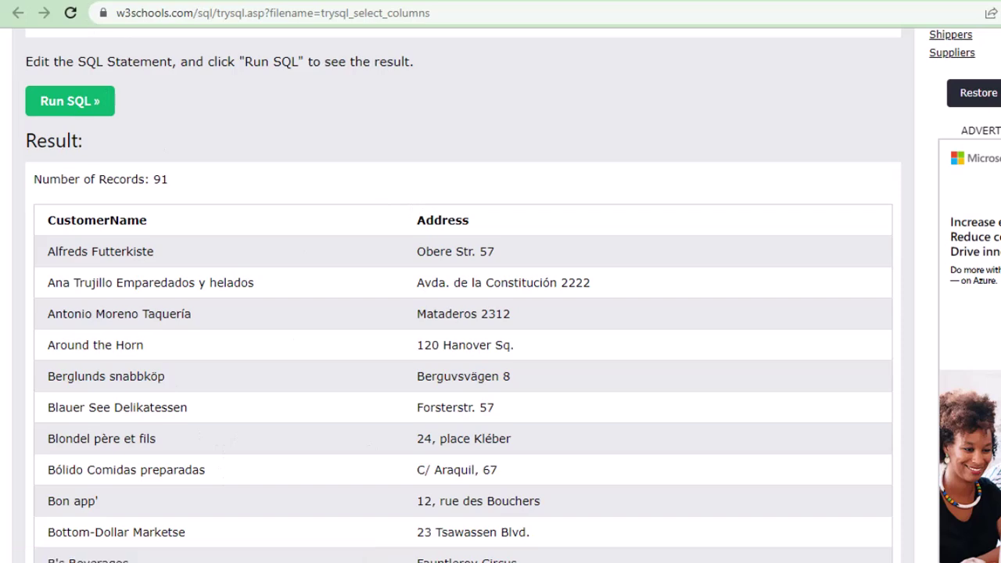
key(ctrl+w)
scroll(620, 355, up, 4)
scroll(223, 143, up, 3)
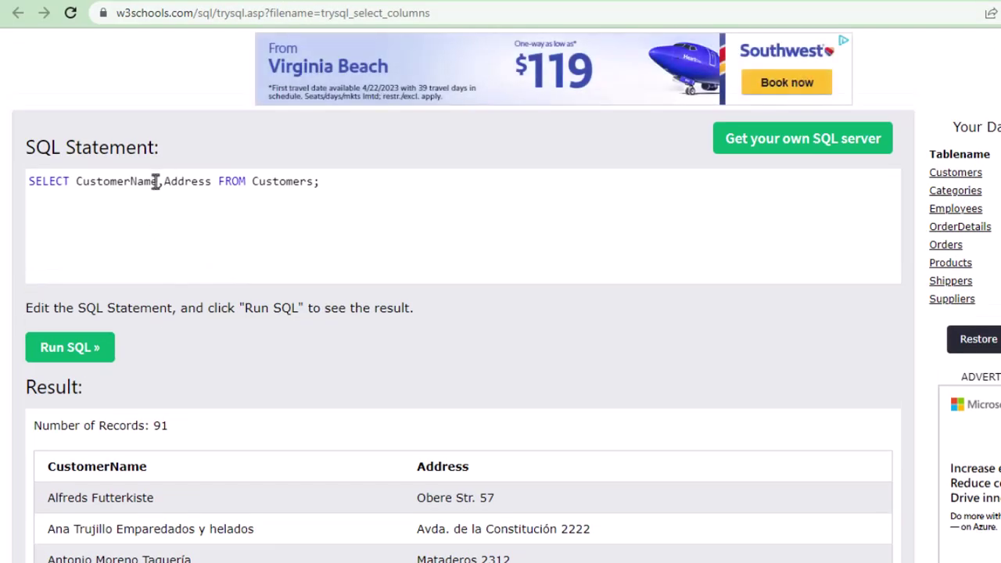
click(145, 2)
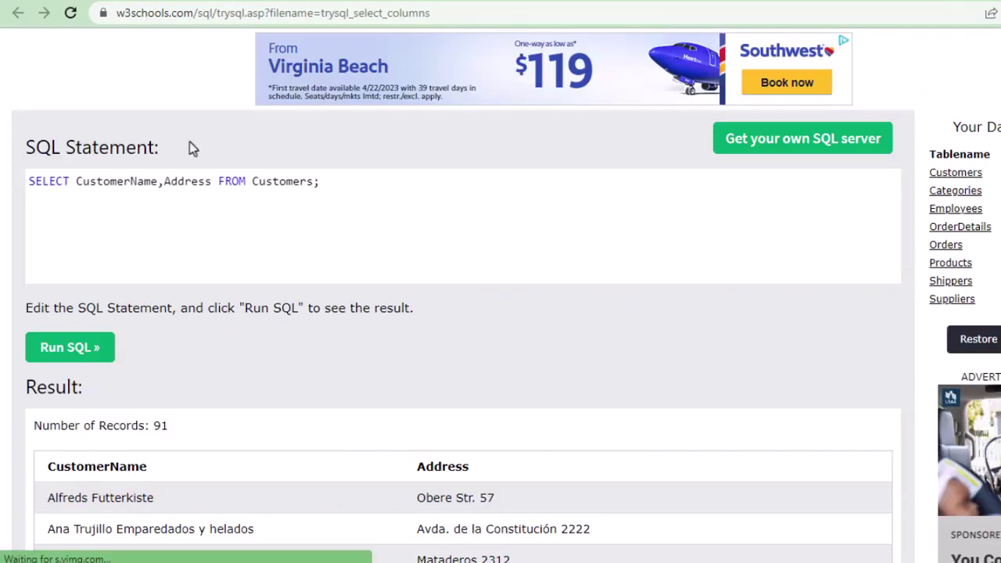
- Replace CustomerName with ContactName as the first column of the SQL statement
click(130, 181)
key(BackSpace)
key(BackSpace)
key(BackSpace)
key(BackSpace)
key(BackSpace)
key(BackSpace)
key(BackSpace)
text(o)
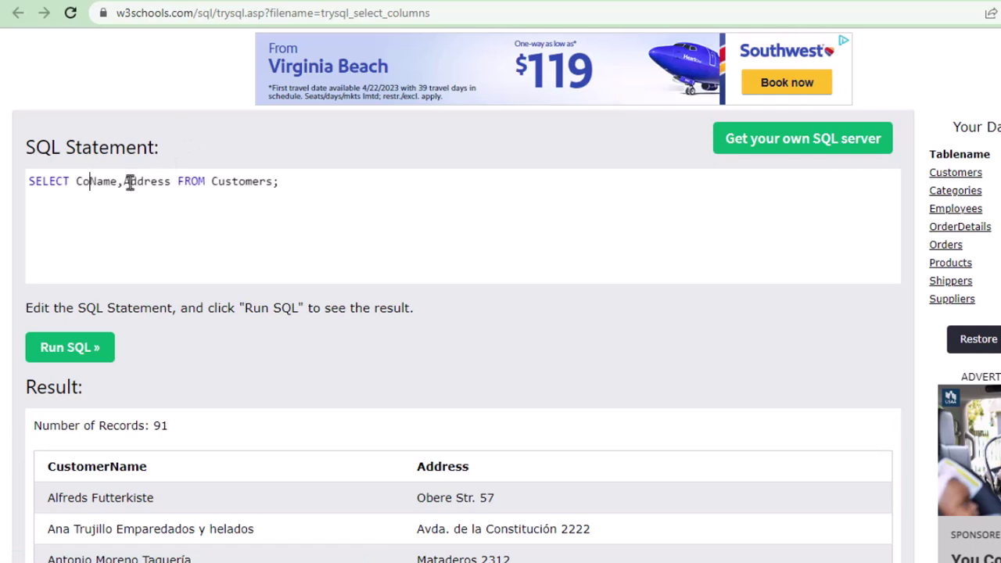
text(ntact)
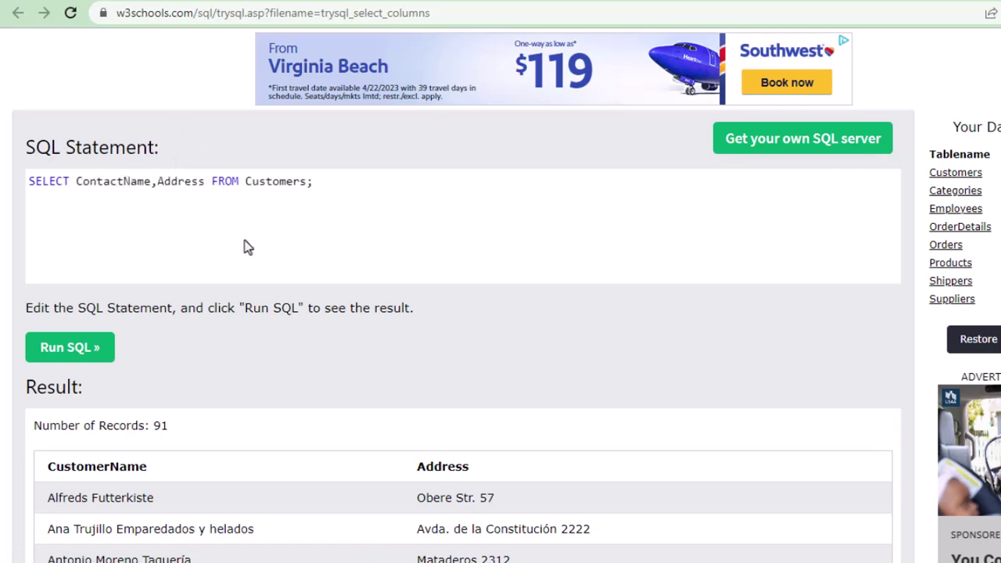
- Replace Address with City as the second column of the SQL statement
click(205, 181)
key(BackSpace)
key(BackSpace)
key(BackSpace)
key(BackSpace)
key(BackSpace)
key(BackSpace)
key(BackSpace)
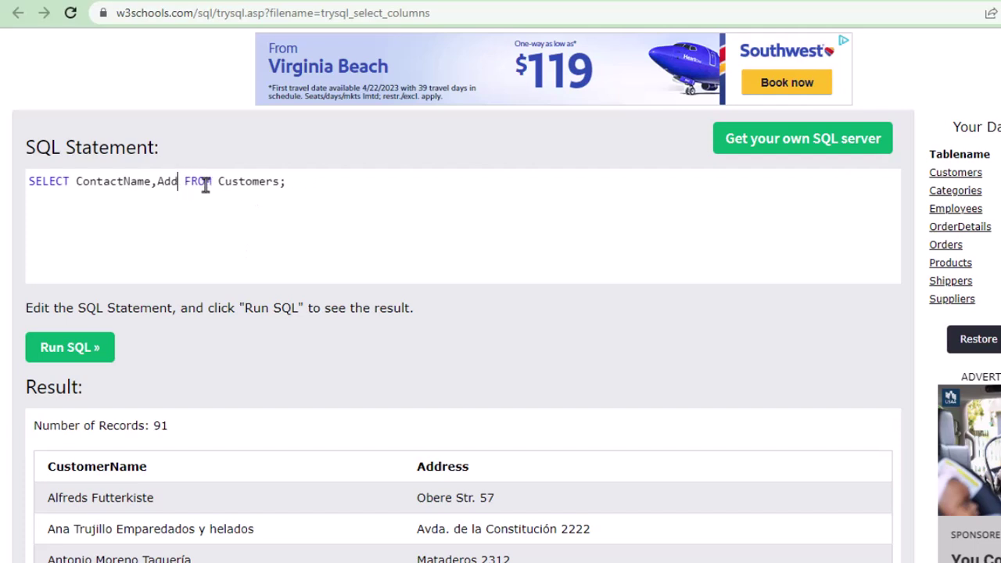
text(City)
- Run the ContactName and City query, check its records, and return to the SQL SELECT tutorial page
click(102, 346)
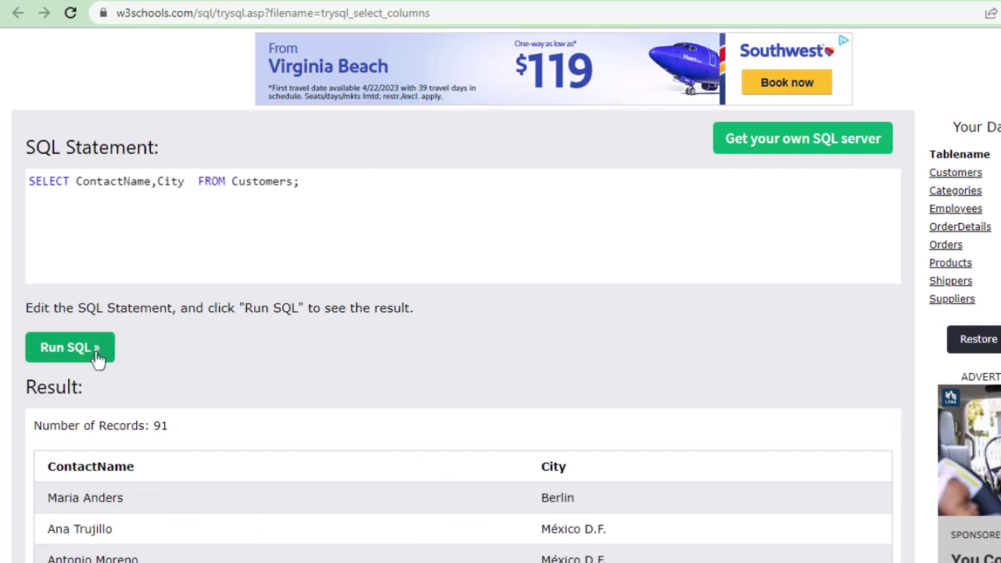
scroll(318, 334, down, 3)
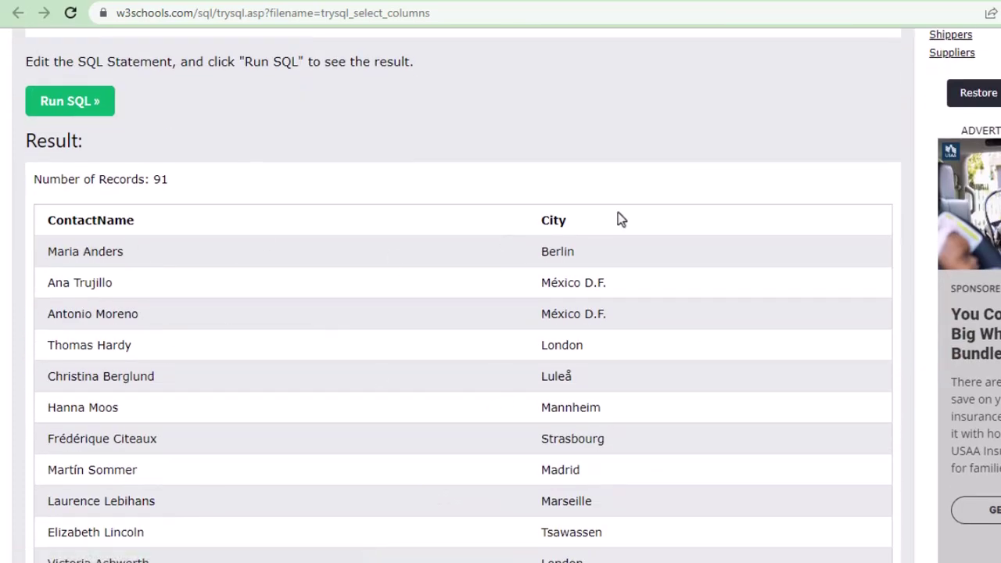
key(ctrl+w)
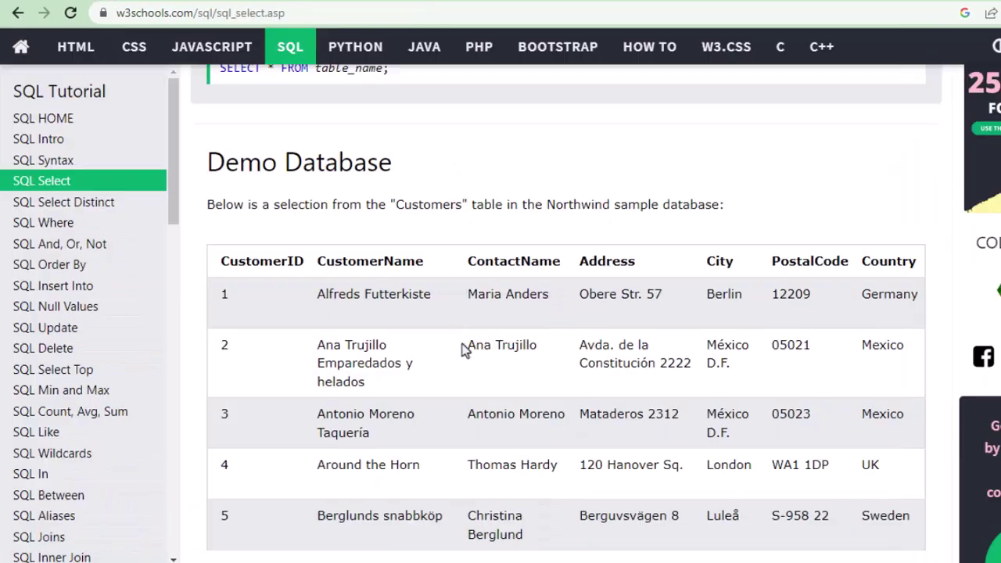
- Compare the column-specific and SELECT * syntax with the Customers demo table and the column example on the tutorial page
scroll(461, 350, up, 5)
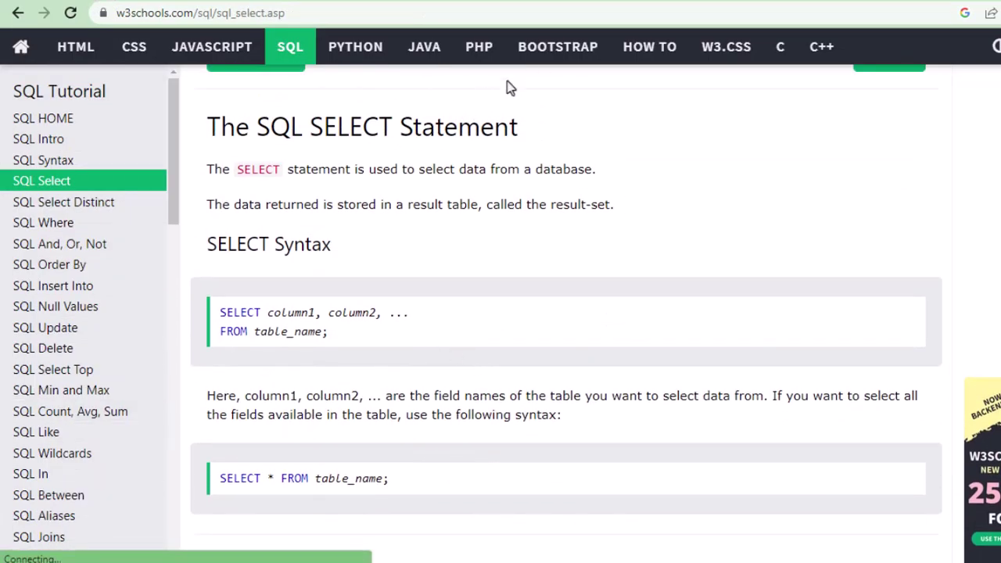
scroll(446, 320, down, 1)
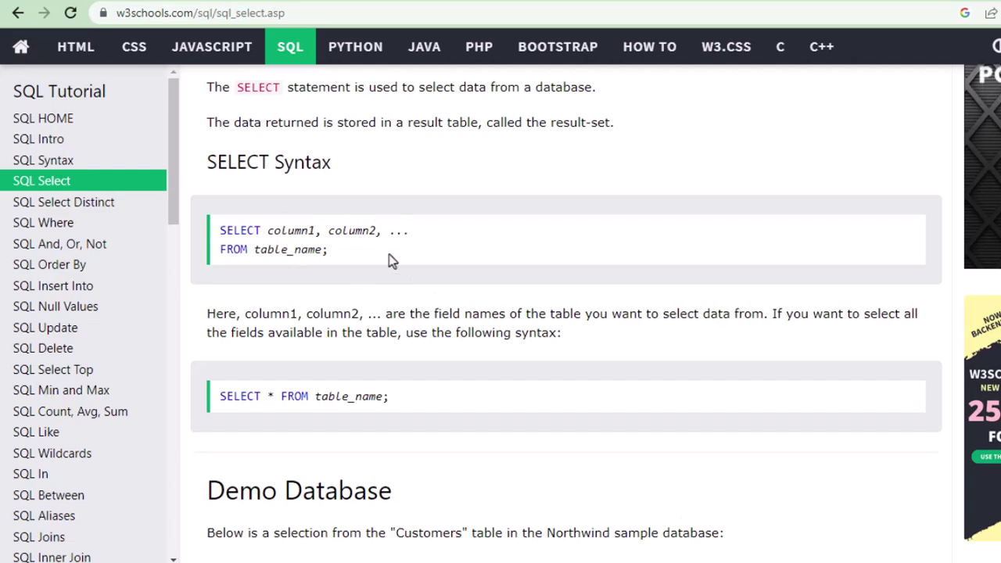
scroll(516, 367, down, 5)
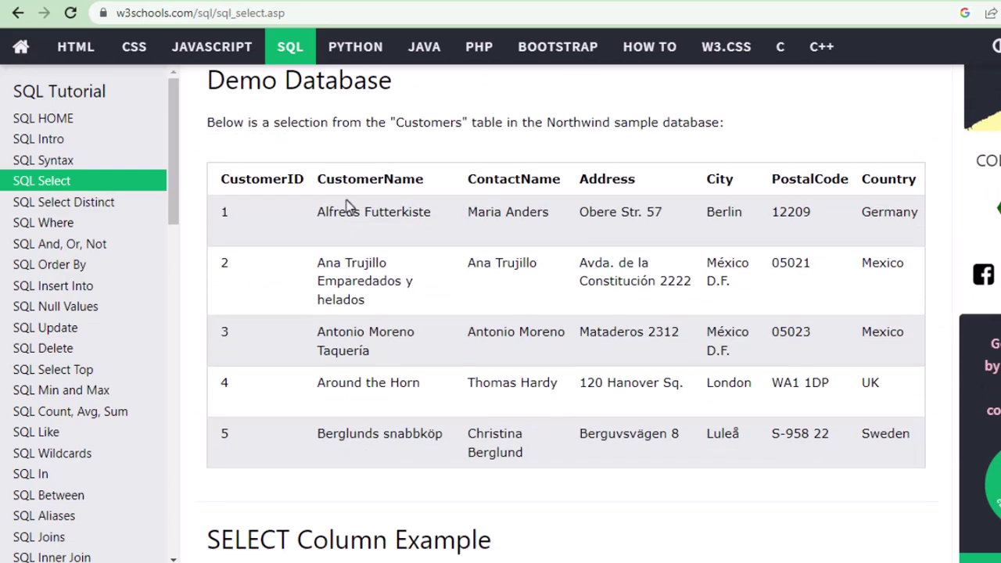
scroll(653, 460, up, 4)
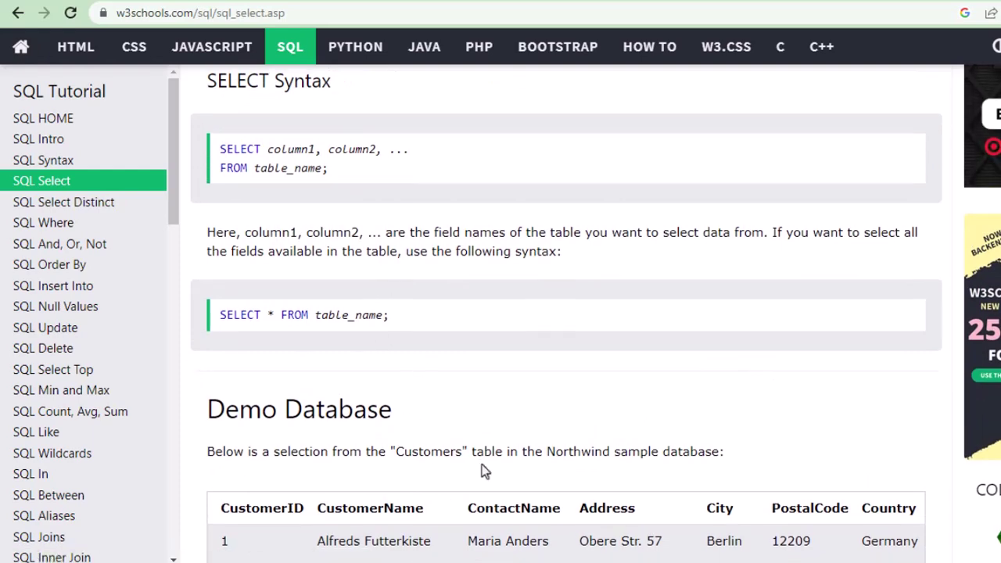
scroll(482, 471, up, 2)
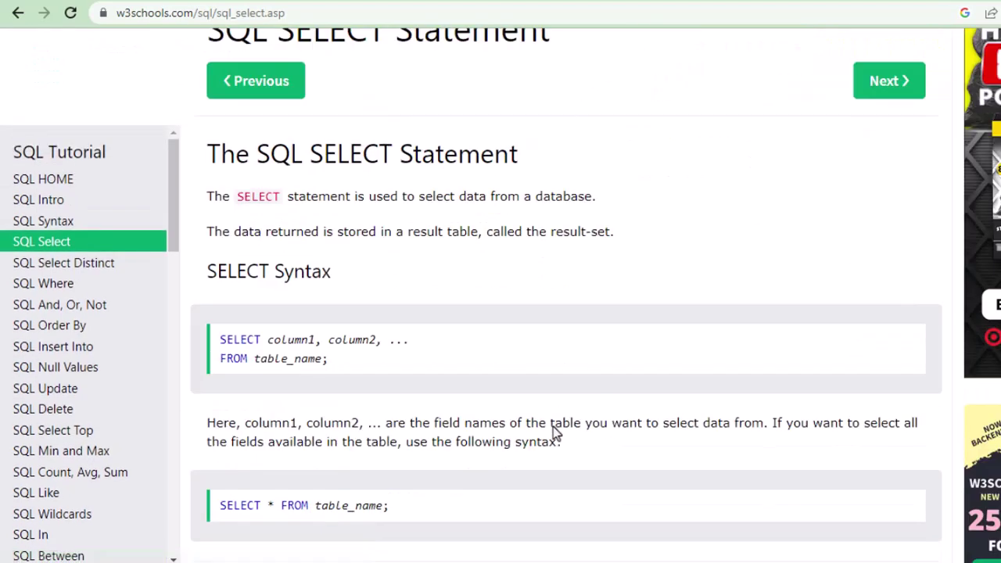
scroll(553, 427, down, 10)
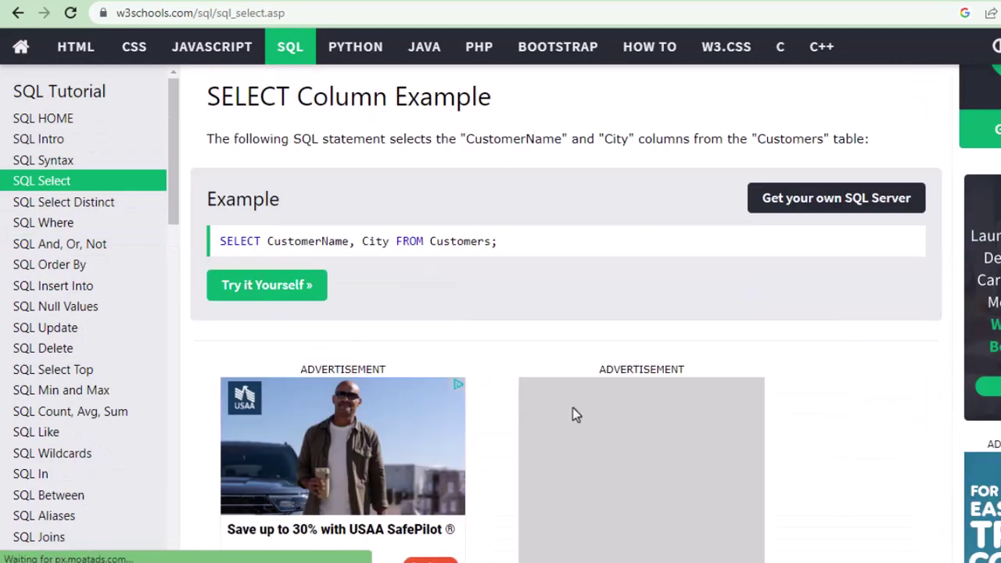
scroll(573, 408, down, 4)
scroll(572, 406, up, 7)
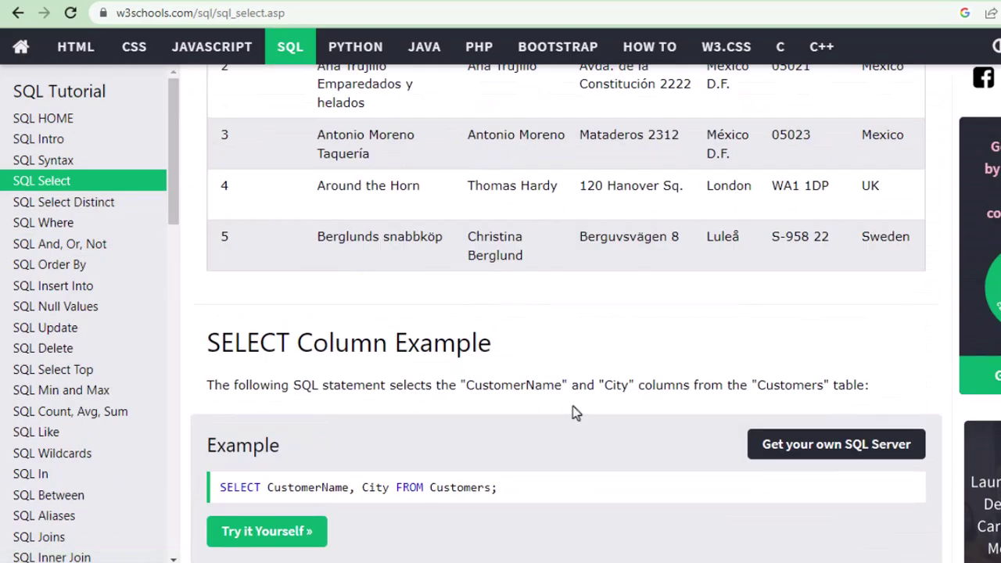
scroll(572, 406, up, 4)
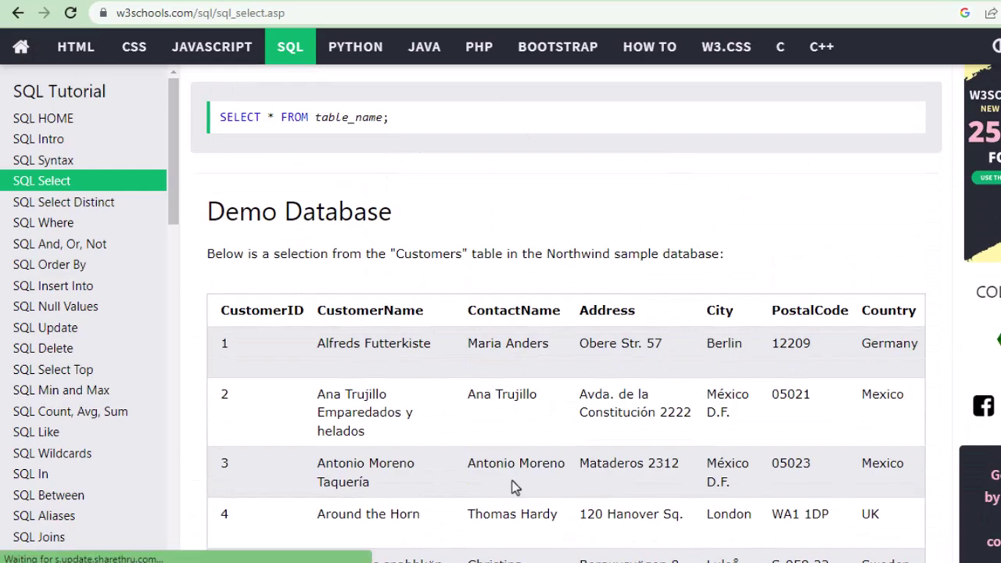
scroll(579, 467, up, 2)
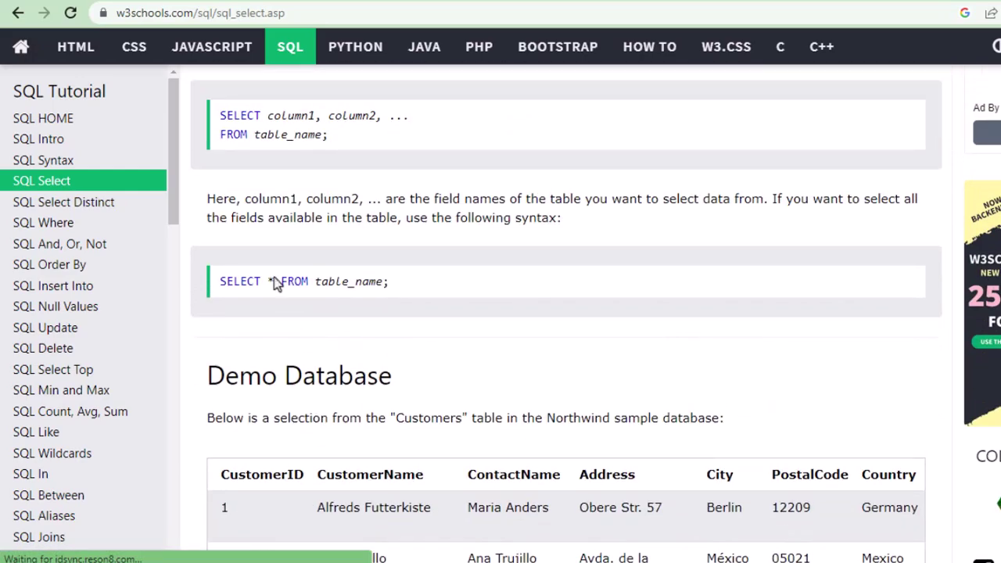
- Open the SQL Select Distinct tutorial page and read its statement description, syntax and Customers demo table
scroll(588, 348, down, 8)
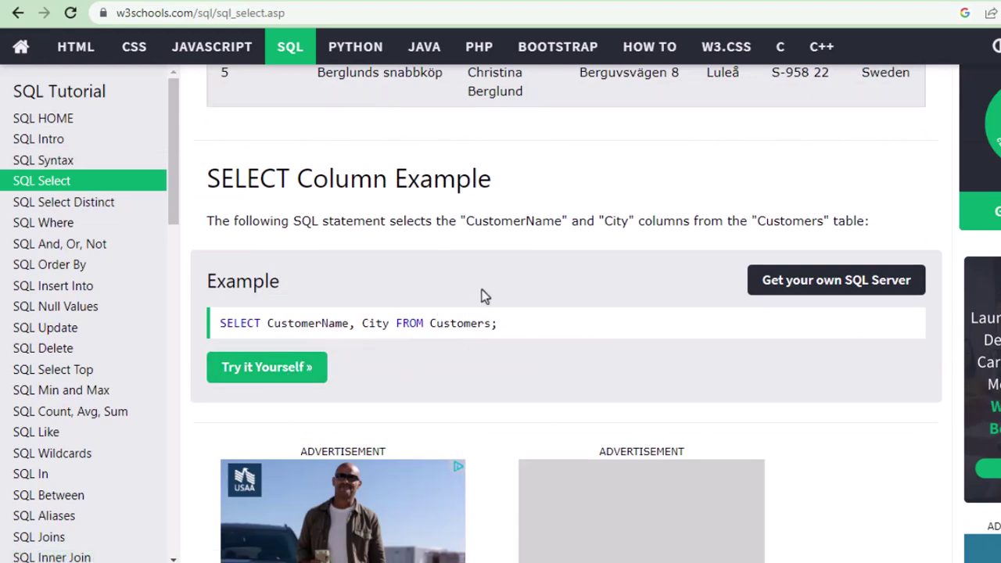
click(56, 202)
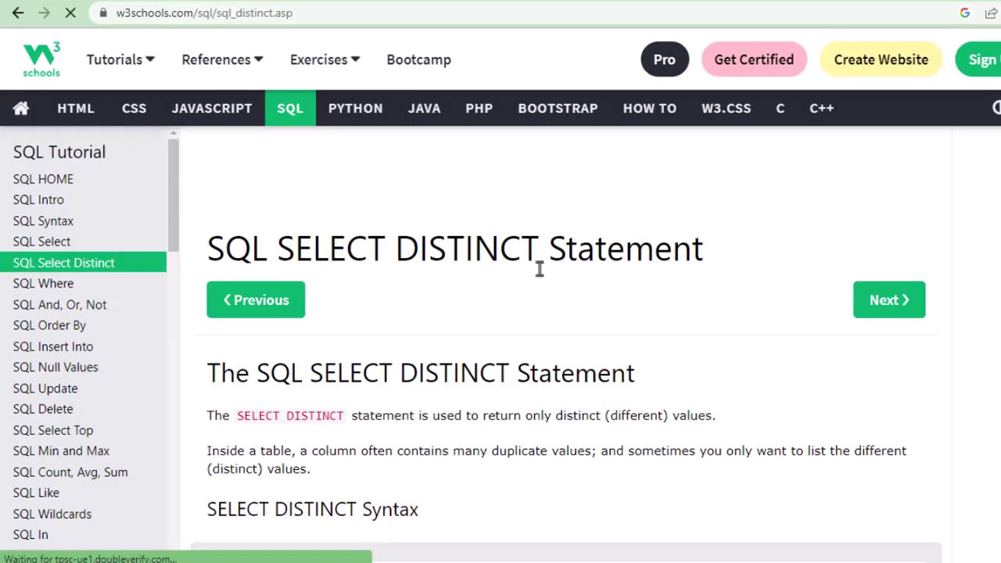
scroll(508, 348, down, 3)
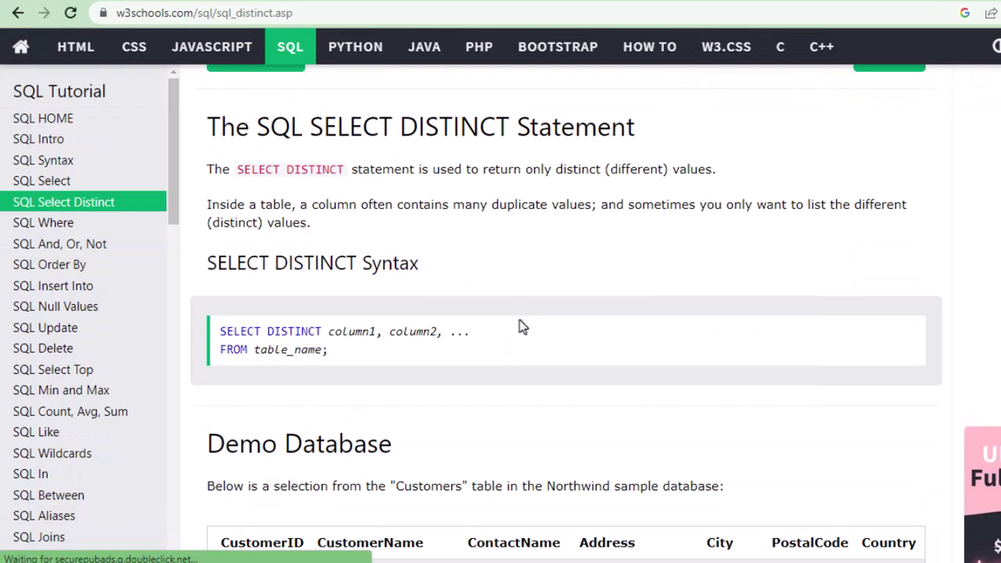
scroll(608, 346, down, 2)
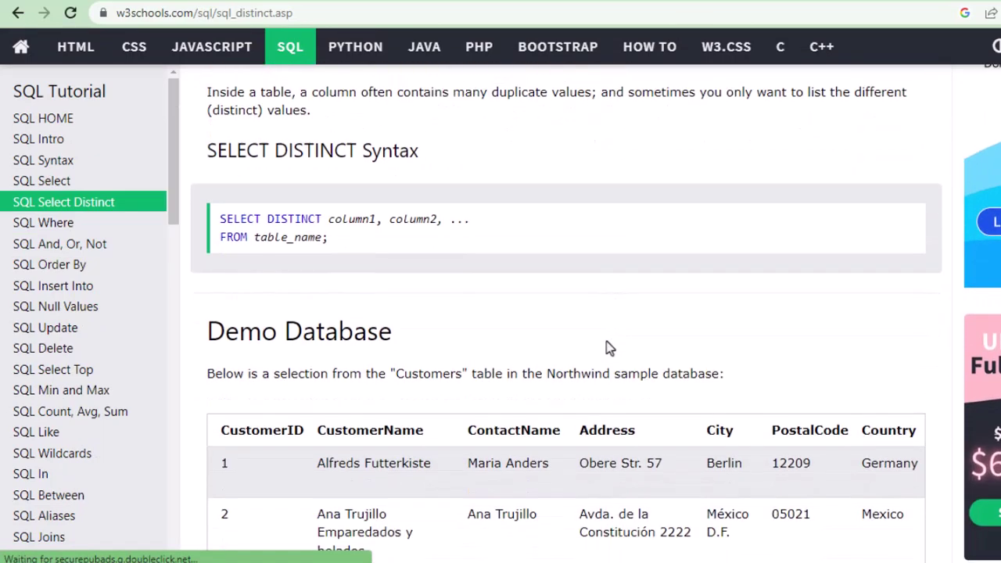
scroll(616, 332, down, 2)
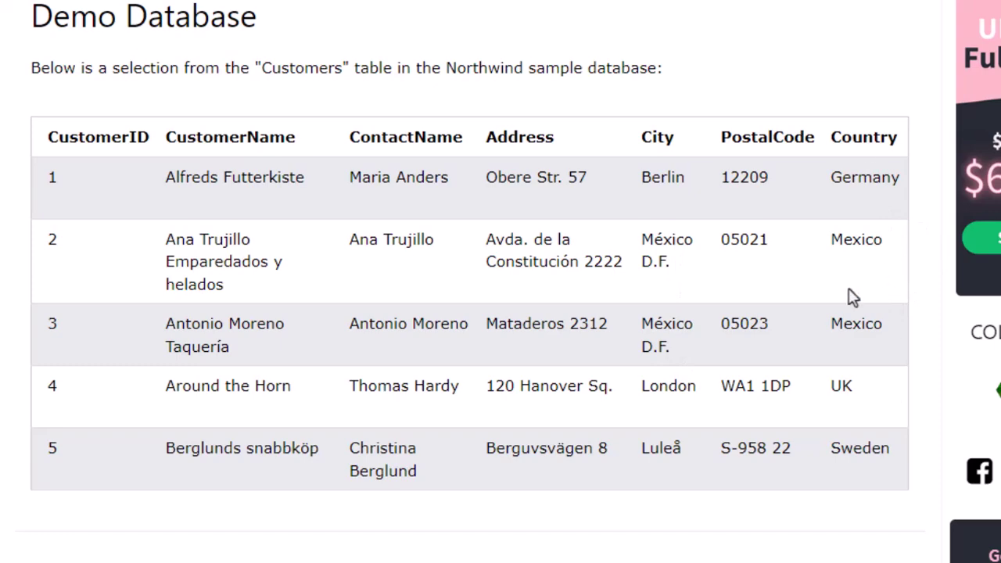
scroll(372, 306, up, 4)
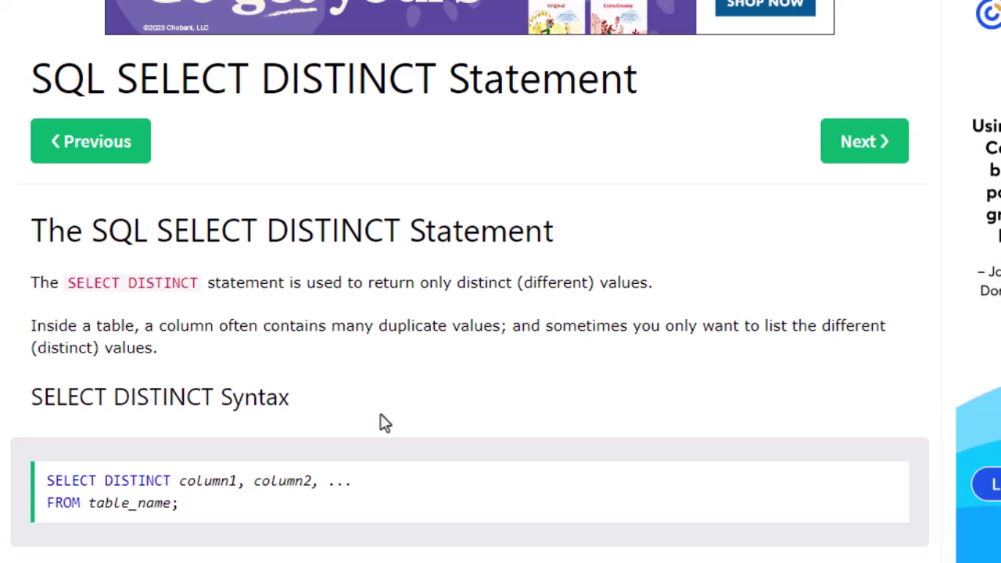
scroll(361, 353, down, 3)
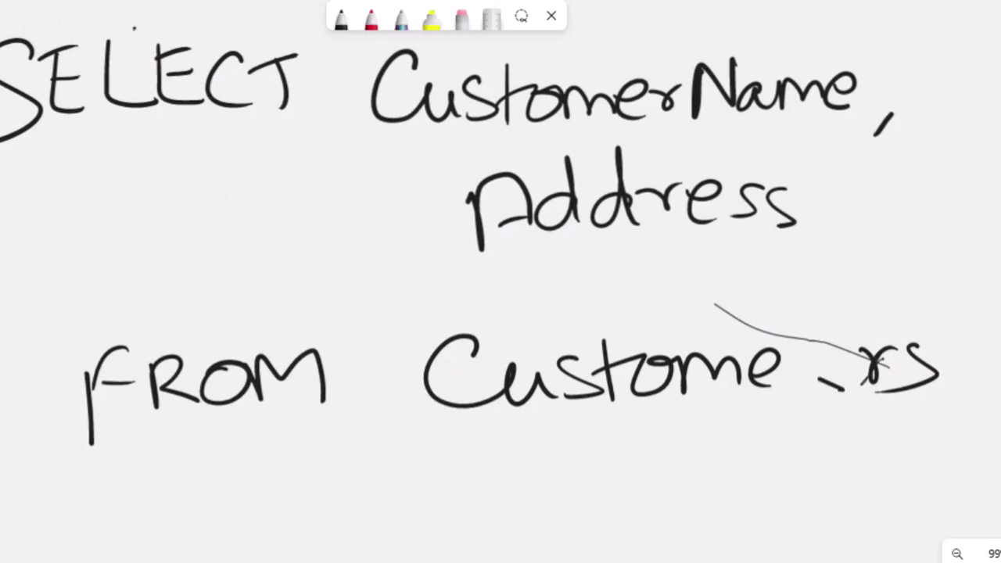
- Switch to Microsoft Whiteboard, handwrite "Select → All" and "Select Distinct → Unique" on a blank board, and underline Unique
key(ctrl+z)
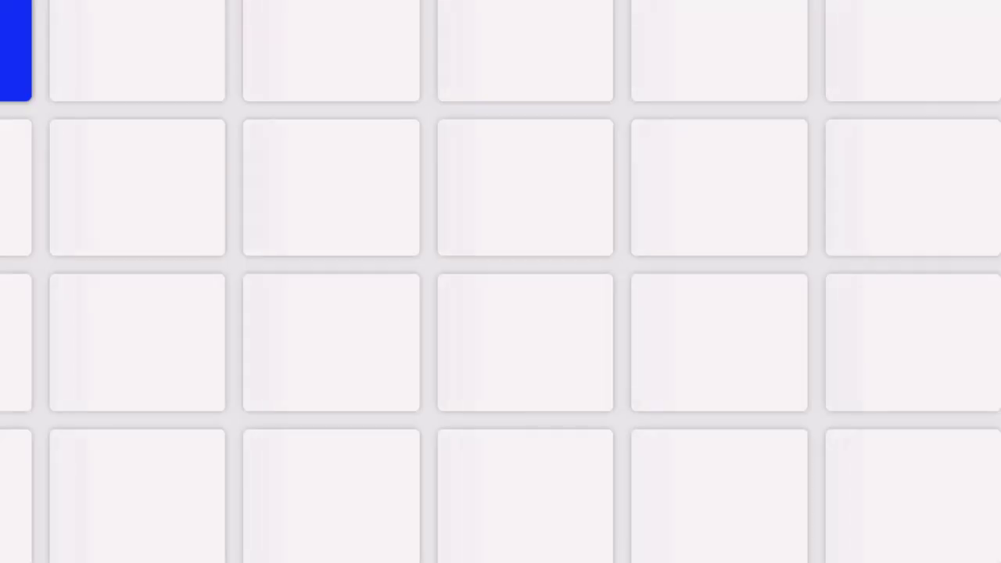
click(373, 159)
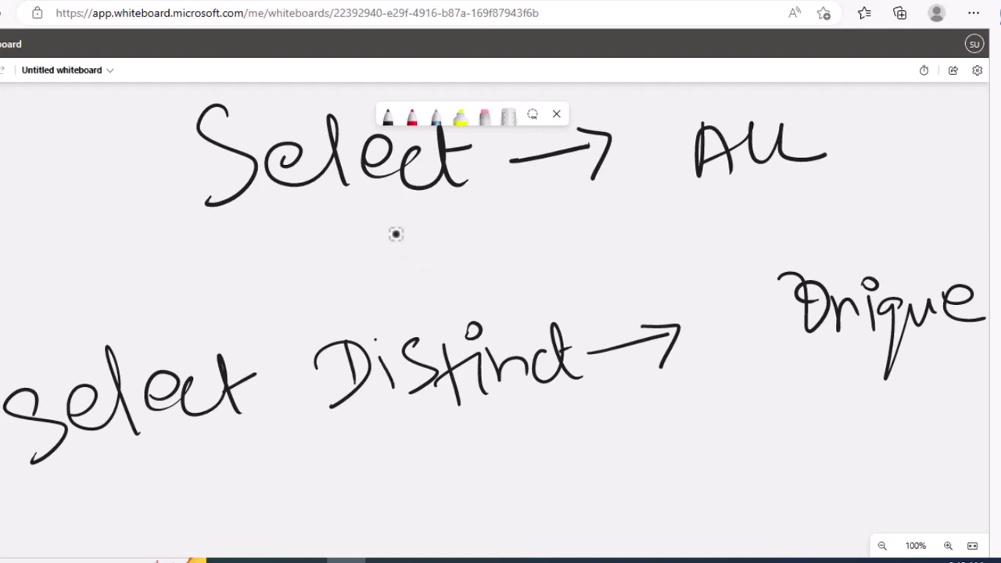
drag(412, 190, 457, 198)
mouse_move(199, 317)
mouse_down()
mouse_move(197, 395)
mouse_move(432, 407)
mouse_move(504, 374)
mouse_up()
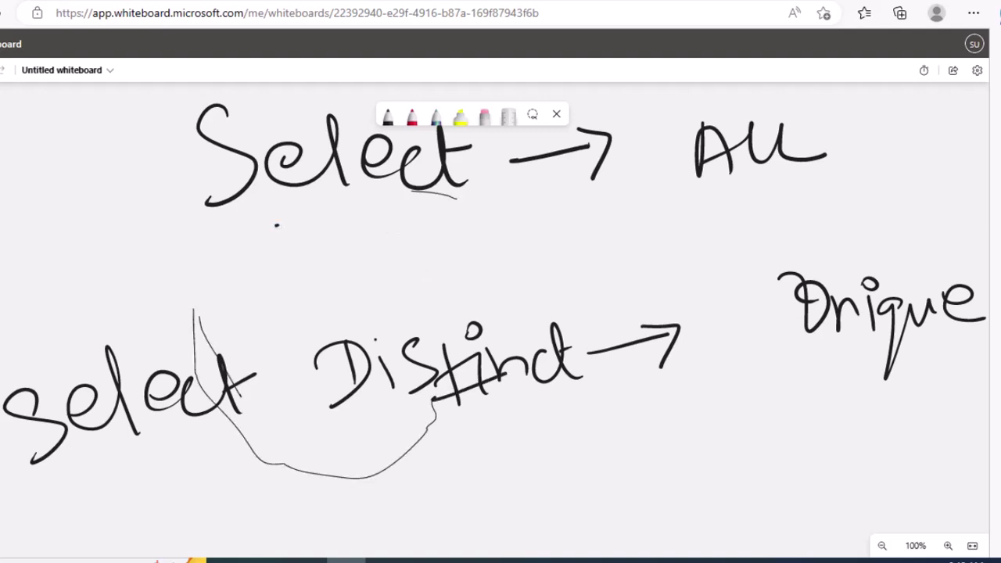
drag(796, 388, 977, 351)
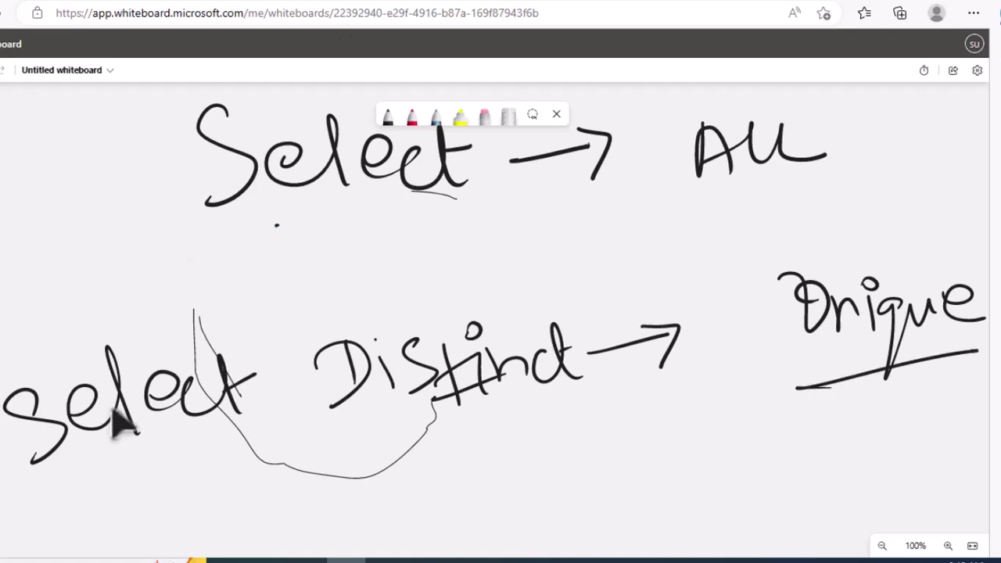
- Return to the W3Schools SELECT DISTINCT page and review the syntax, Customers table and SELECT example without DISTINCT
key(alt+Tab)
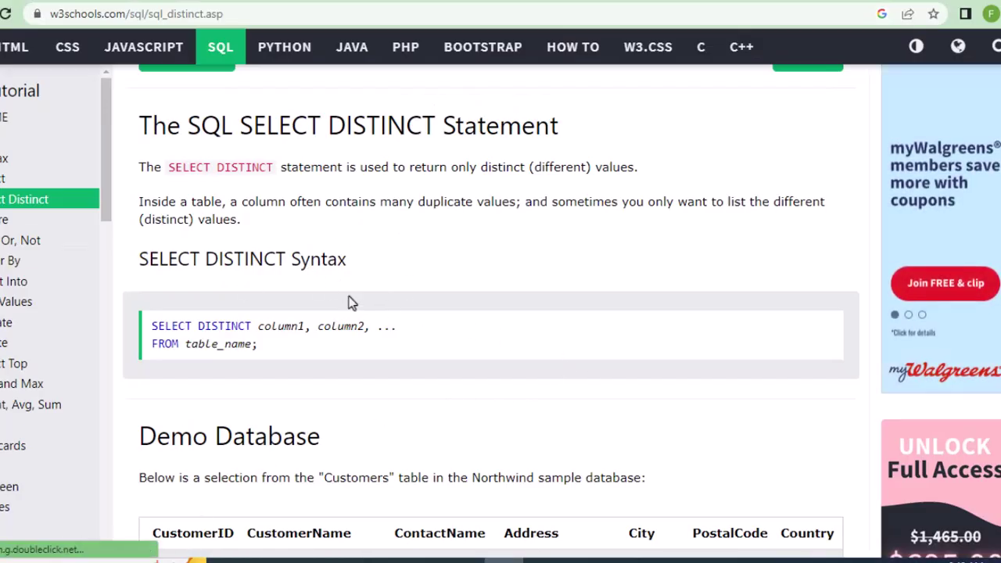
scroll(351, 303, down, 1)
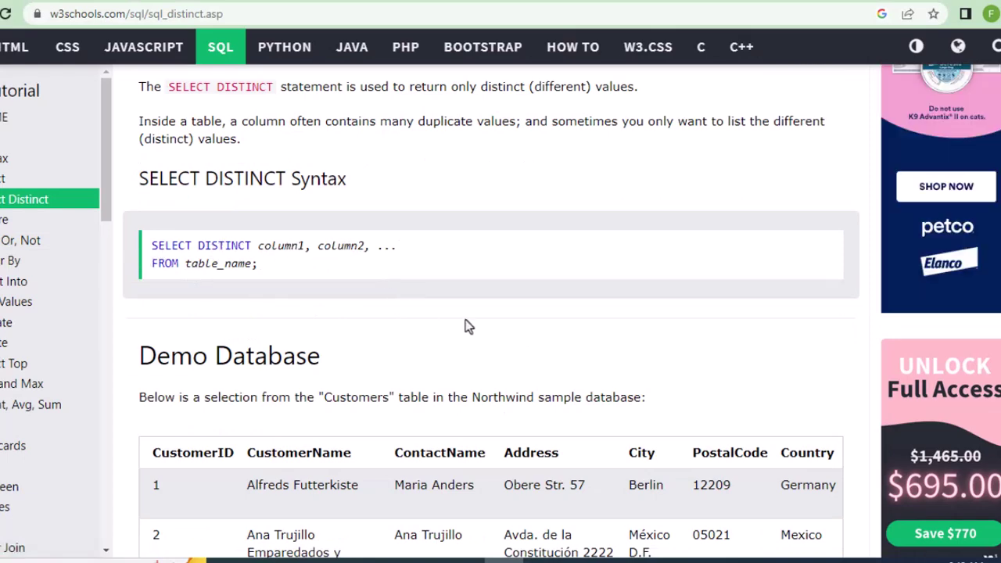
scroll(356, 414, down, 10)
scroll(356, 415, up, 3)
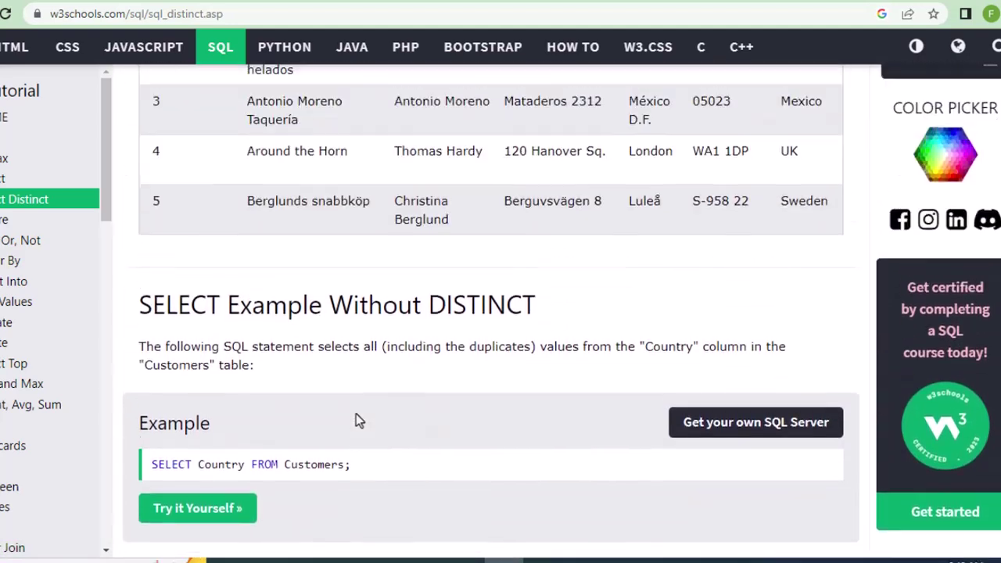
scroll(347, 410, down, 2)
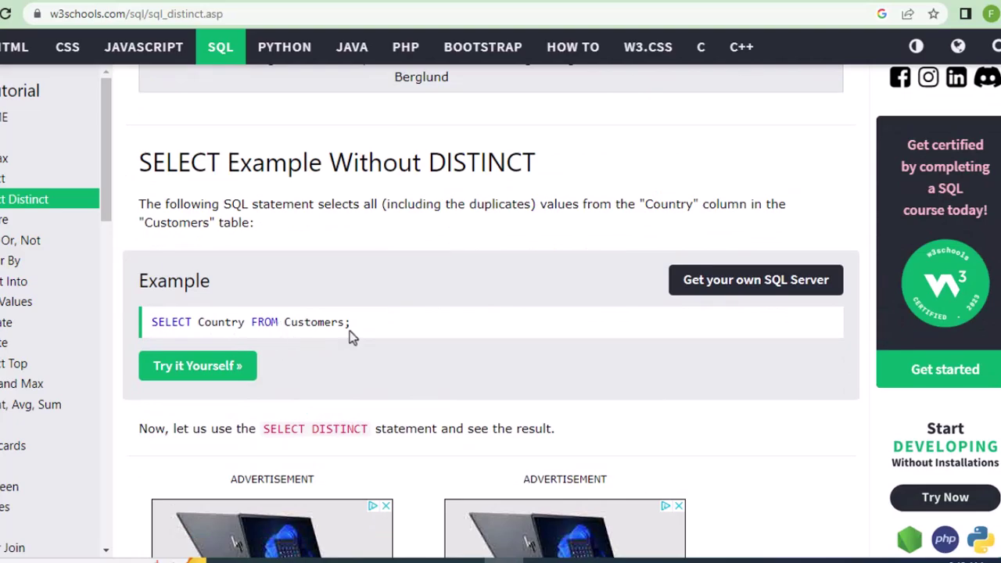
scroll(350, 352, up, 10)
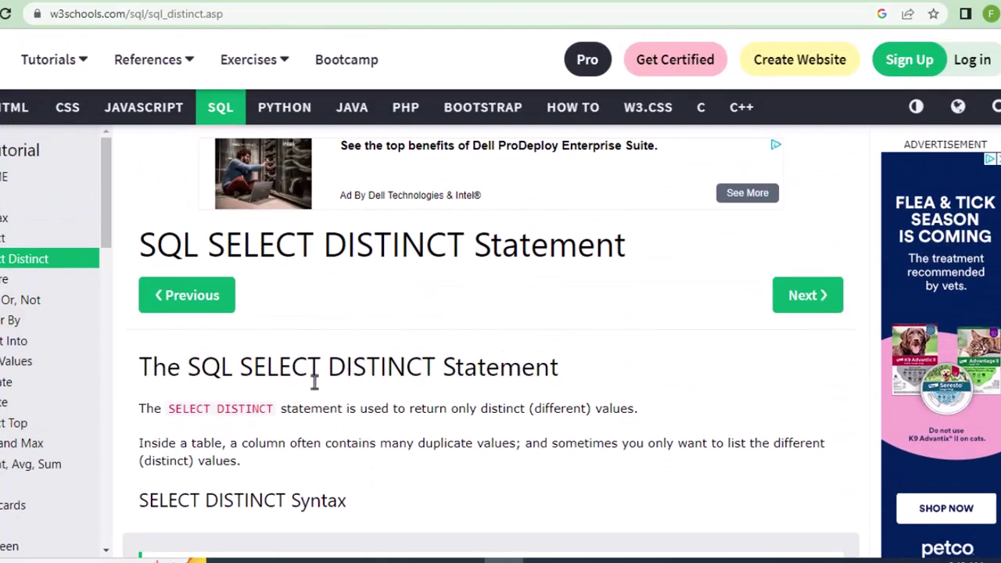
scroll(313, 382, down, 3)
scroll(309, 379, down, 8)
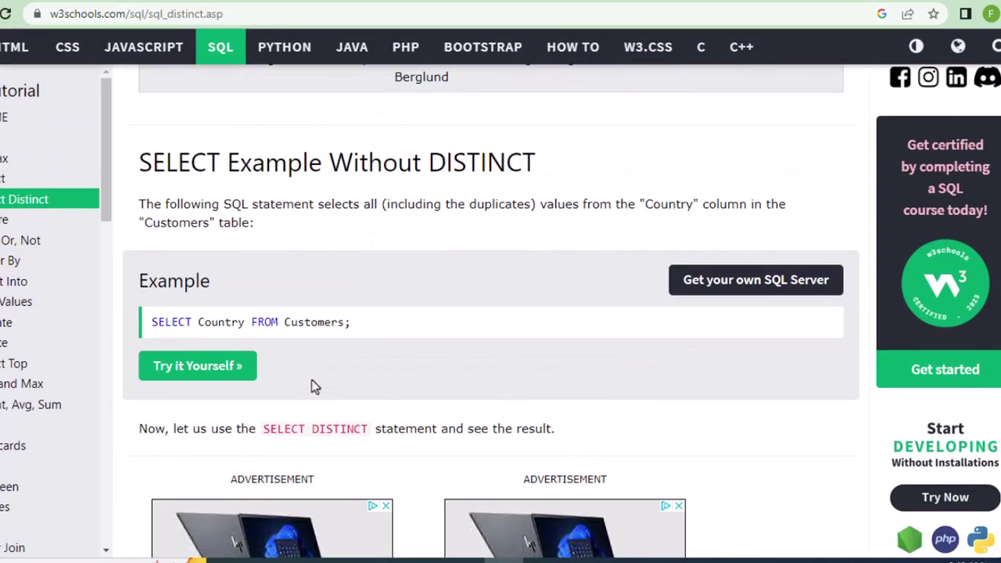
- Open the SELECT Country FROM Customers example in the SQL editor, run it, and check the country list for duplicates
click(205, 367)
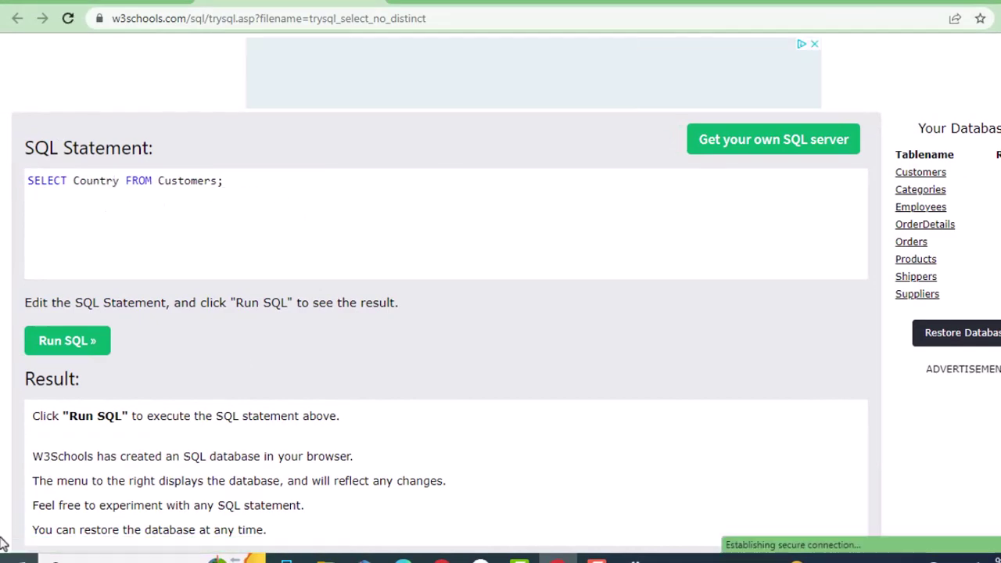
click(79, 344)
scroll(362, 417, down, 3)
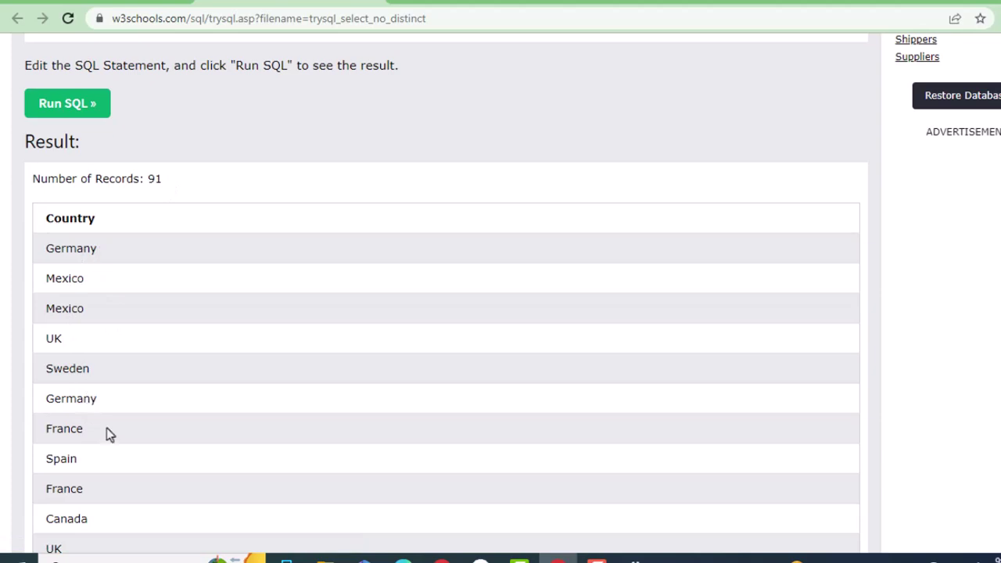
scroll(107, 431, down, 2)
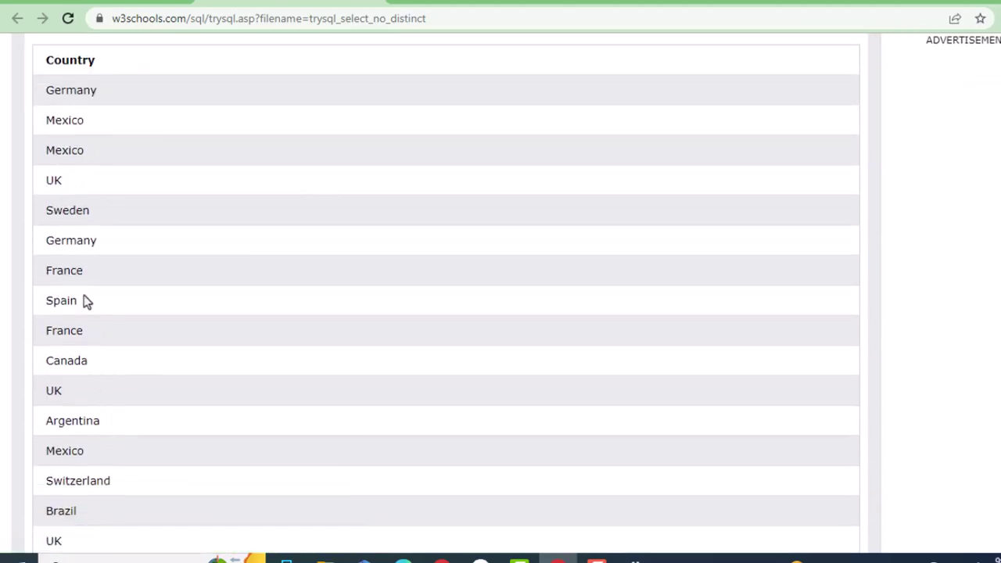
scroll(98, 381, down, 2)
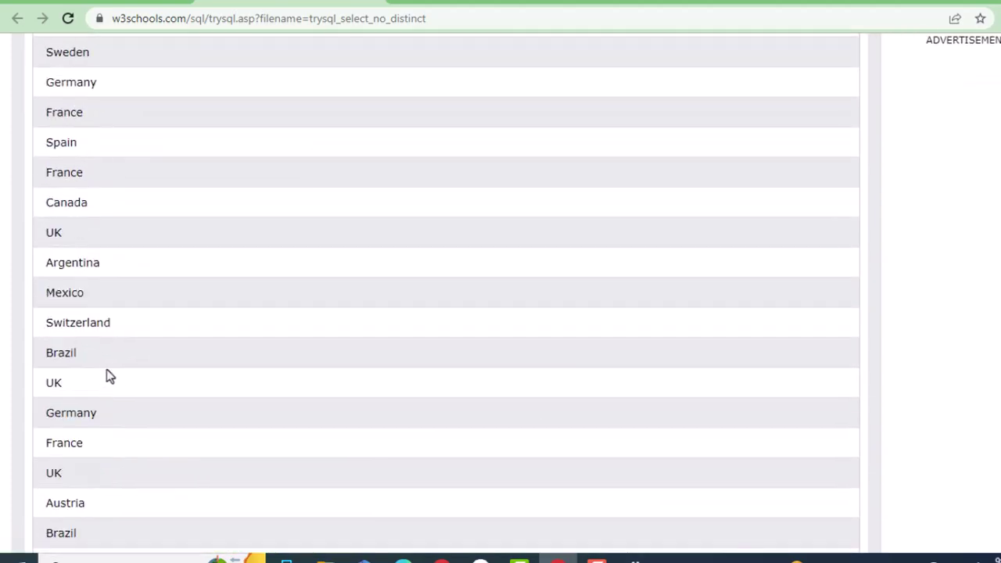
scroll(108, 376, down, 3)
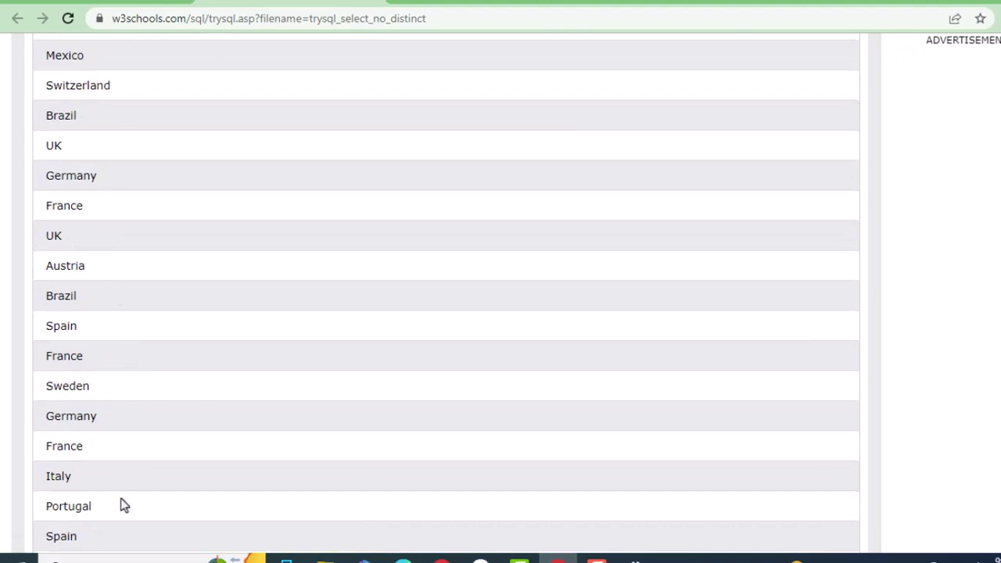
scroll(119, 501, down, 5)
scroll(122, 500, up, 16)
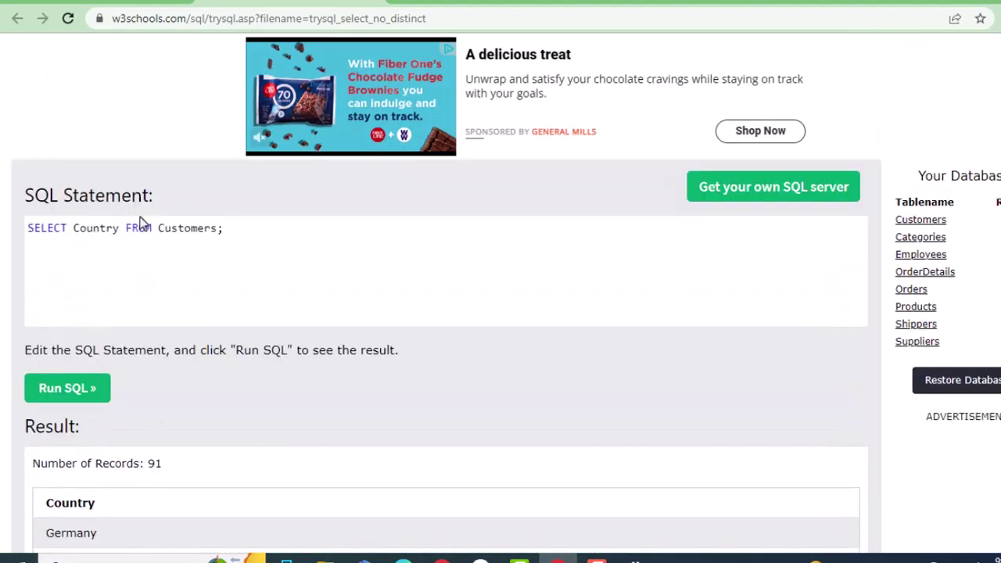
- Return to the SELECT DISTINCT tutorial page and find the example selecting distinct Country values from Customers
drag(48, 229, 143, 243)
click(96, 284)
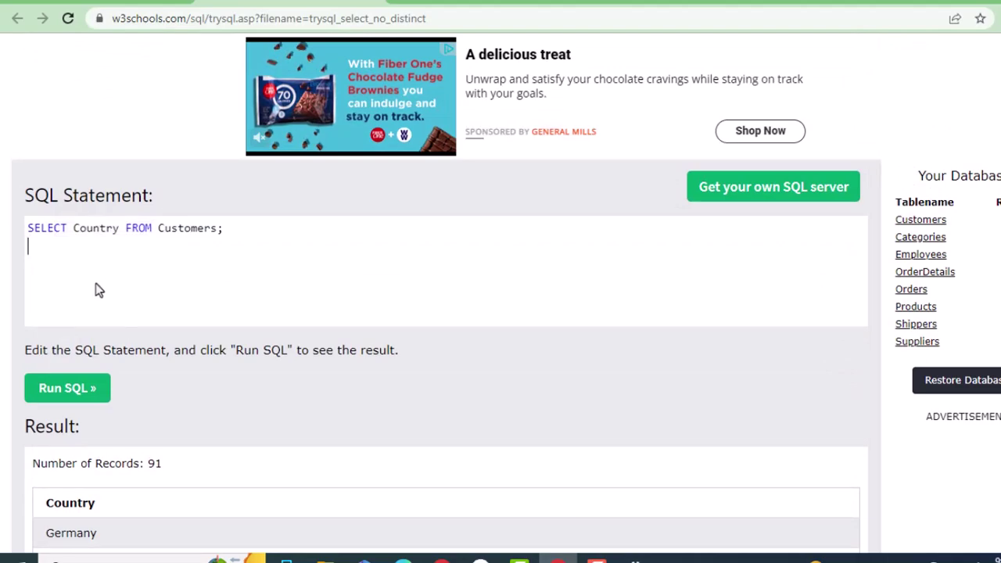
click(143, 5)
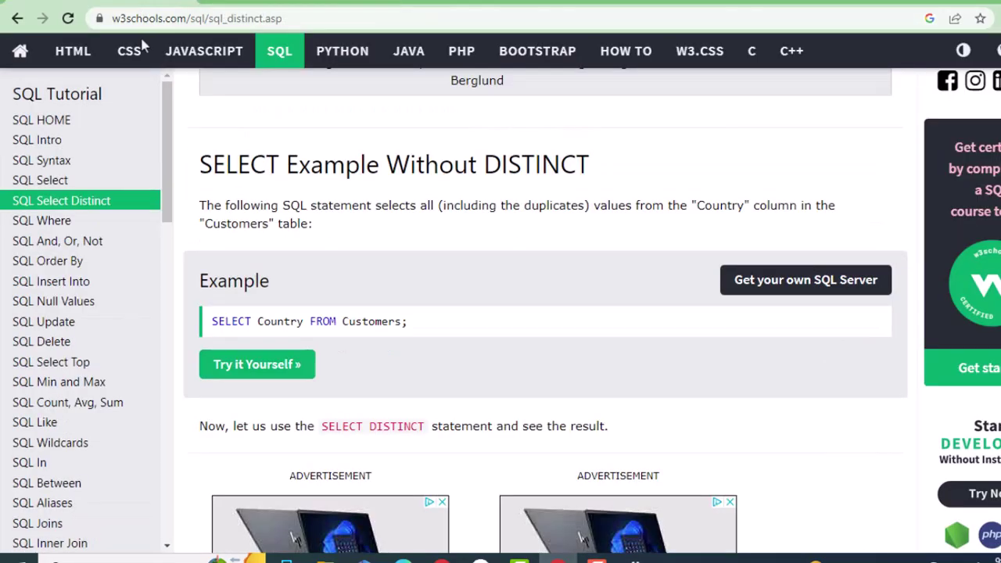
scroll(309, 362, up, 8)
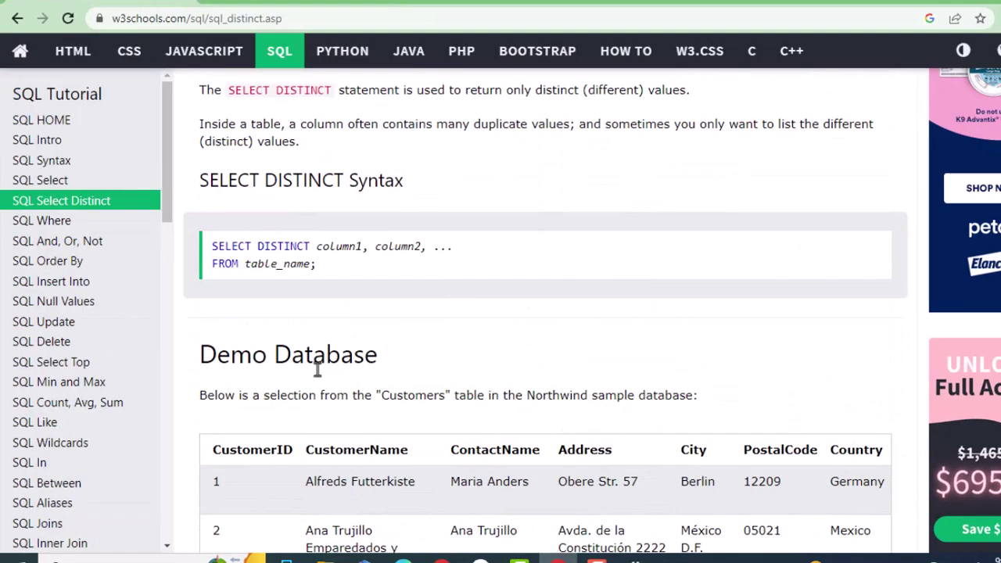
scroll(437, 360, down, 15)
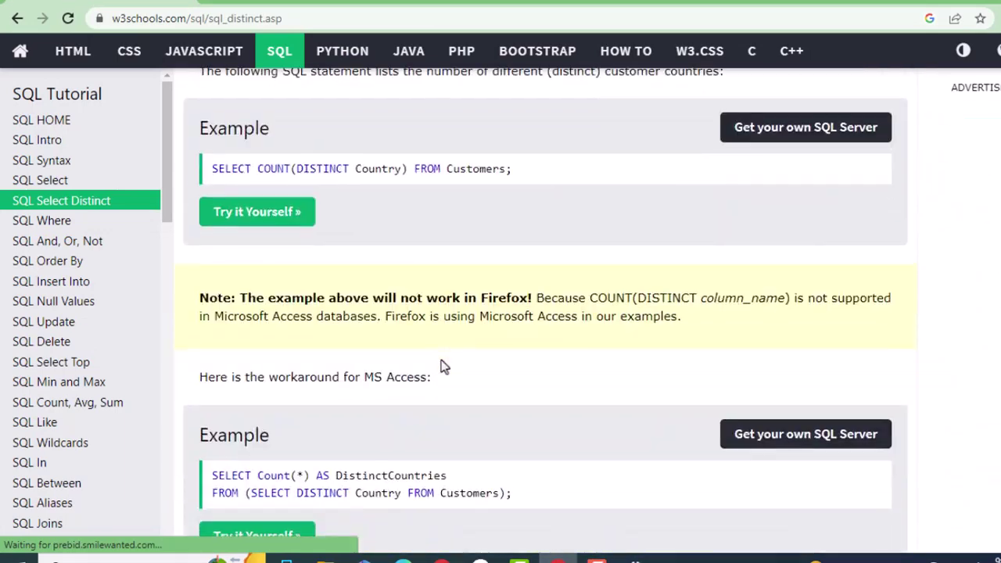
scroll(447, 369, up, 3)
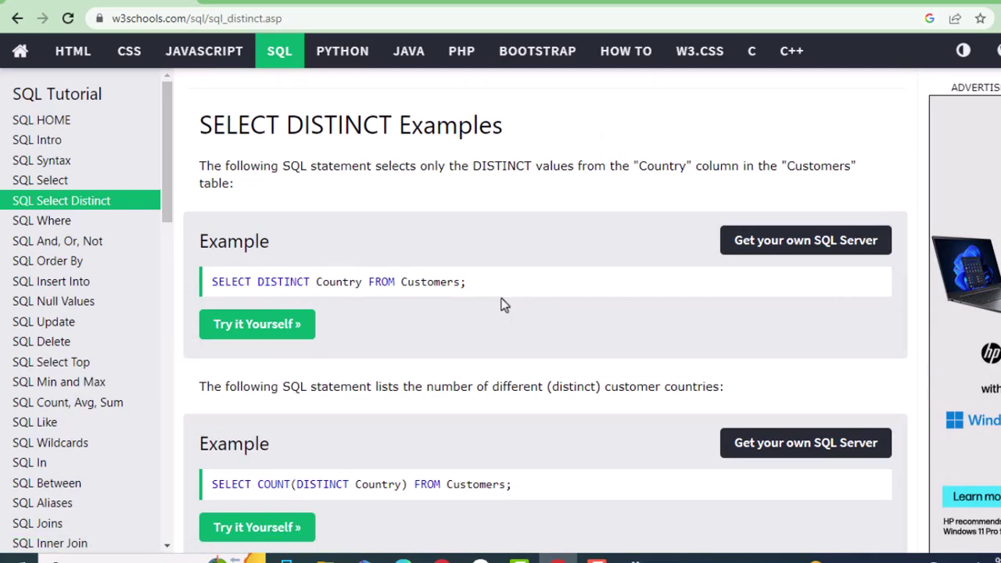
- Open the SELECT DISTINCT Country FROM Customers example in the SQL editor, run it, and look through the returned countries
click(255, 330)
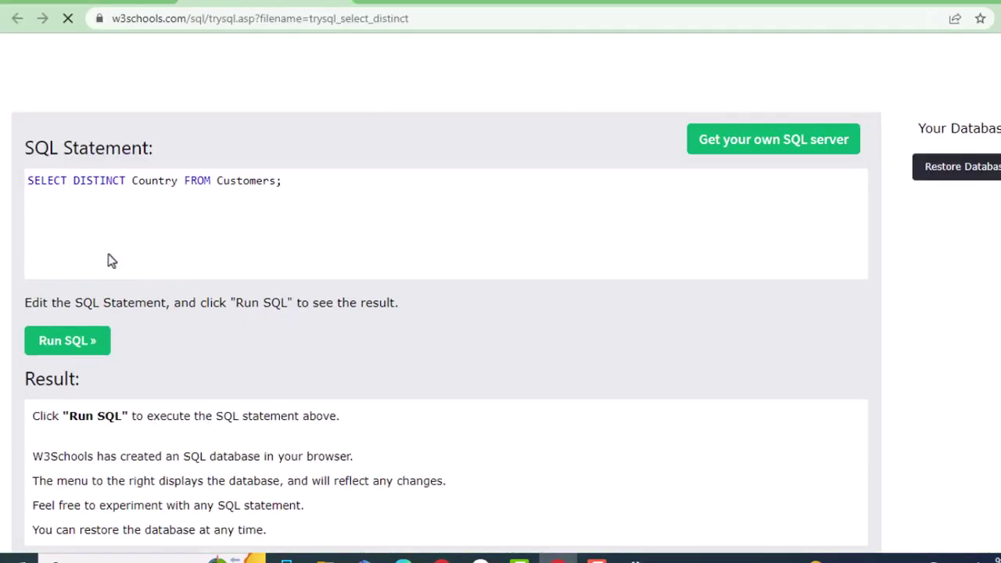
click(84, 342)
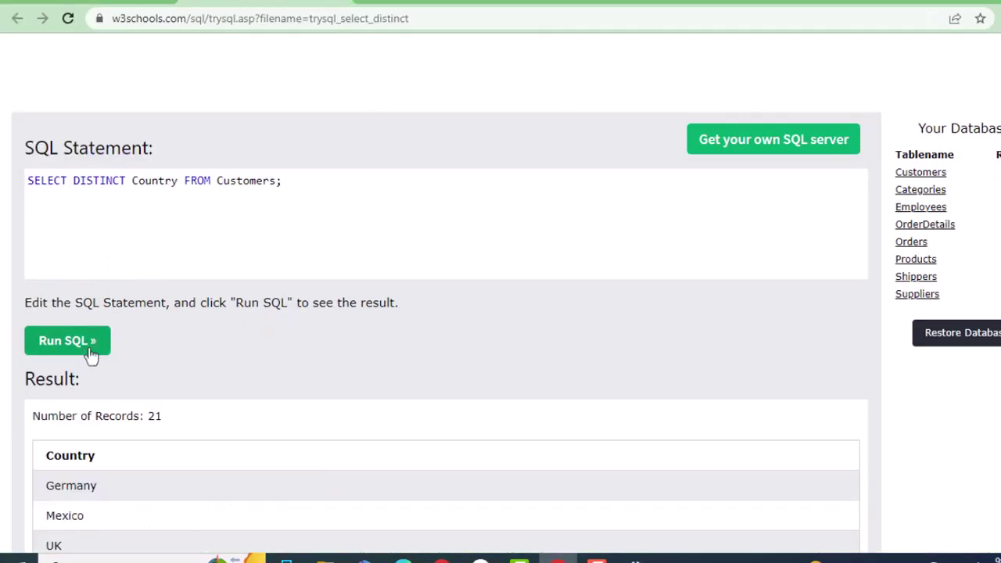
scroll(230, 339, down, 2)
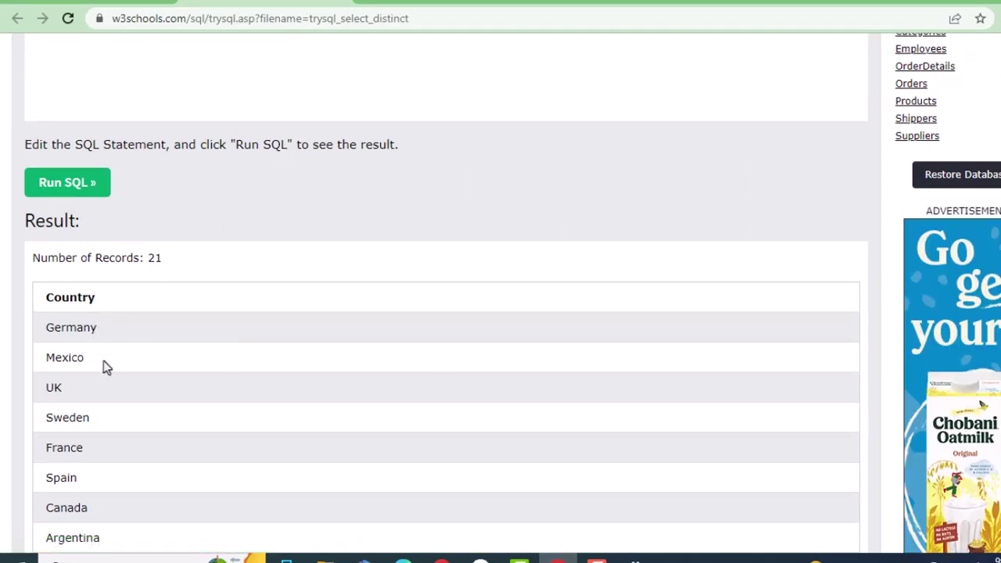
scroll(110, 398, down, 6)
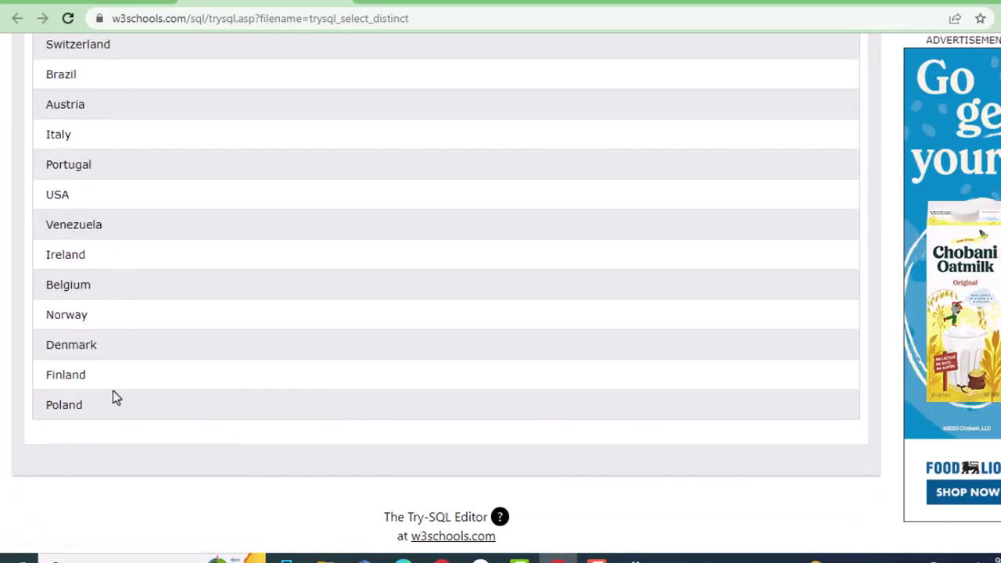
scroll(125, 396, up, 6)
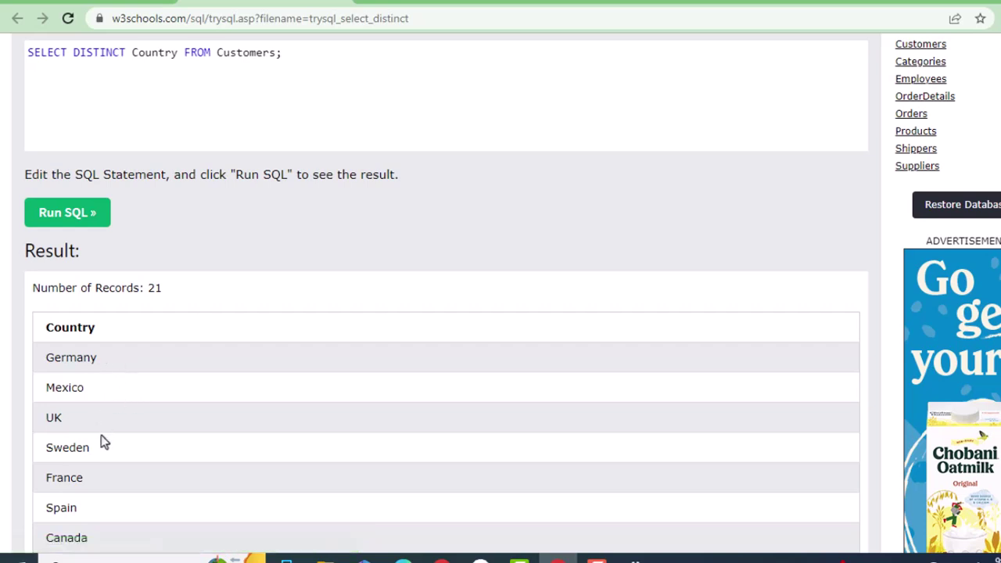
scroll(100, 461, down, 1)
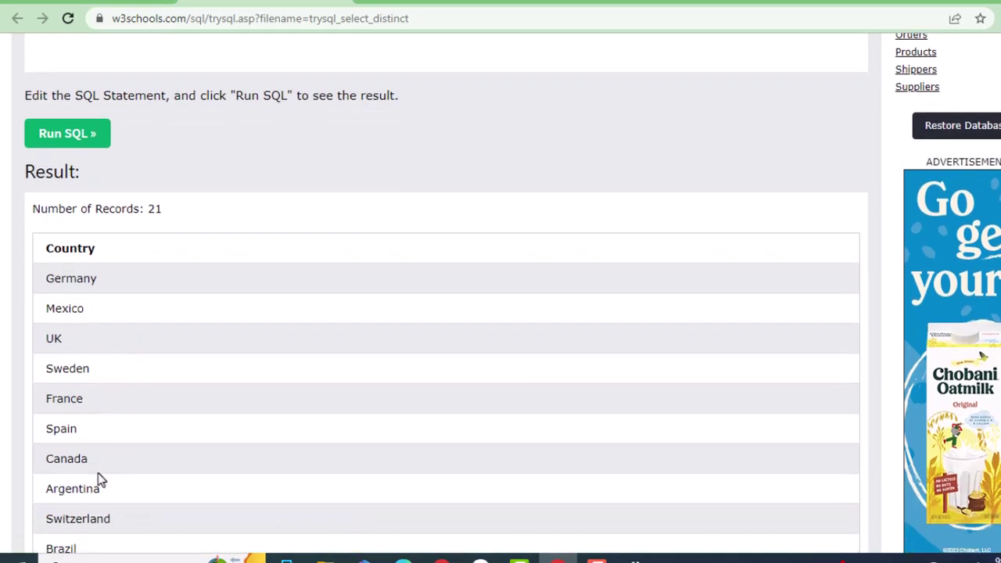
scroll(110, 500, down, 6)
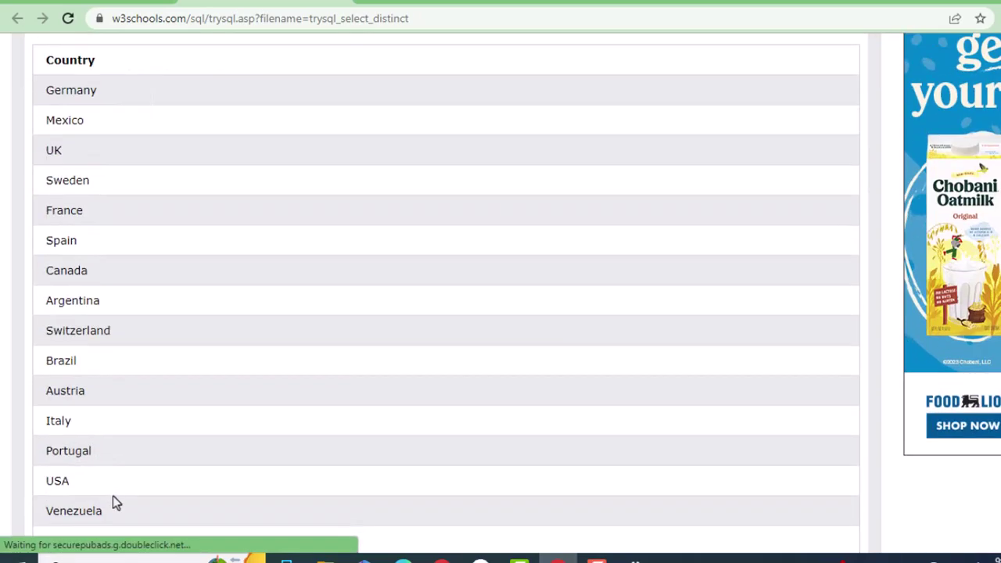
- Return to the W3Schools SELECT DISTINCT page and review its Customers table, statement description and syntax
scroll(121, 504, up, 9)
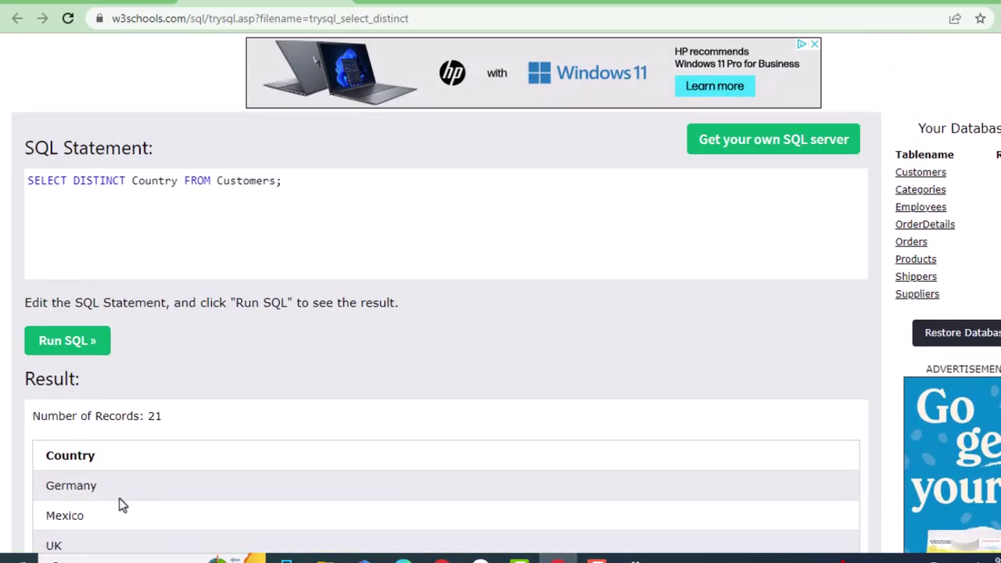
click(109, 6)
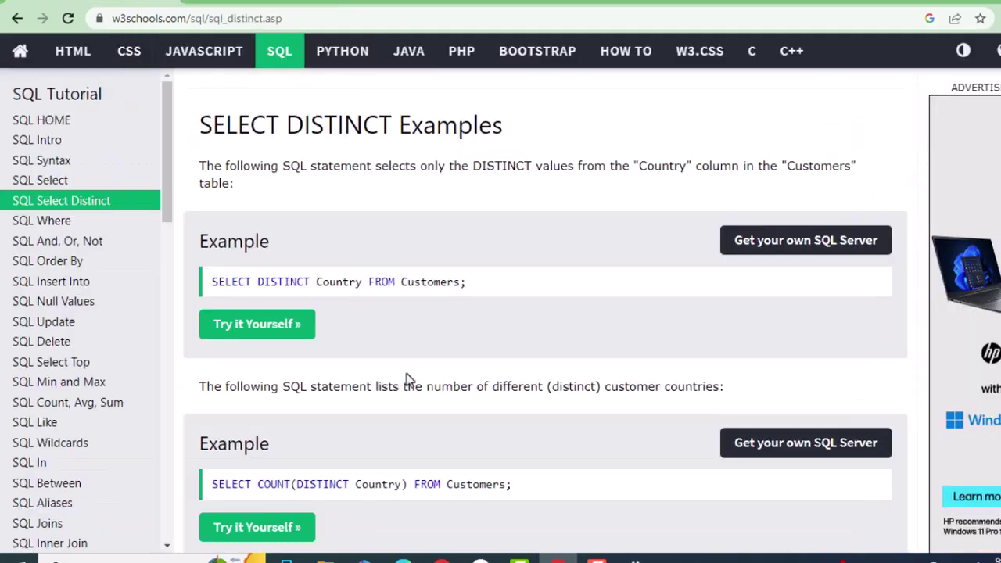
scroll(367, 423, up, 9)
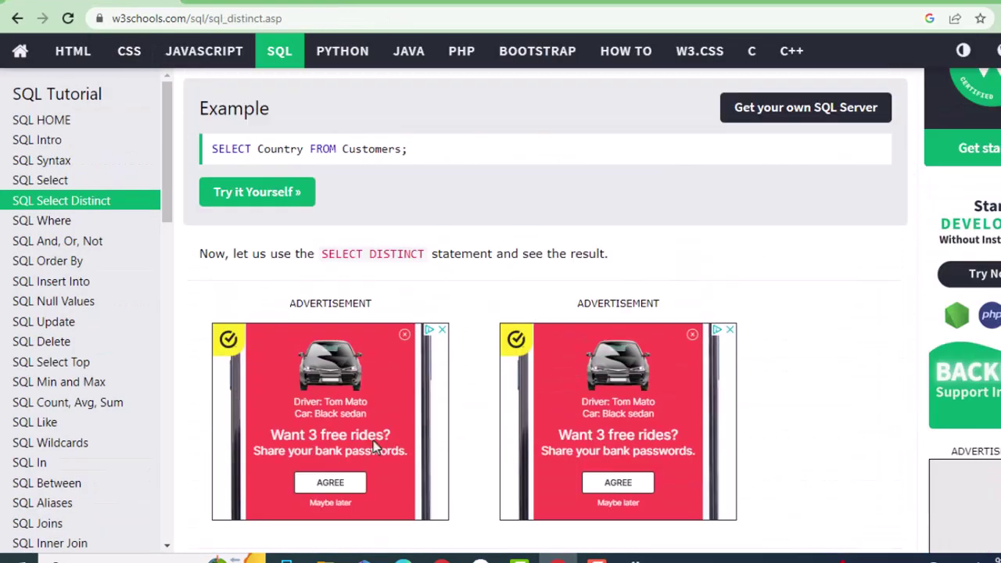
scroll(375, 442, up, 6)
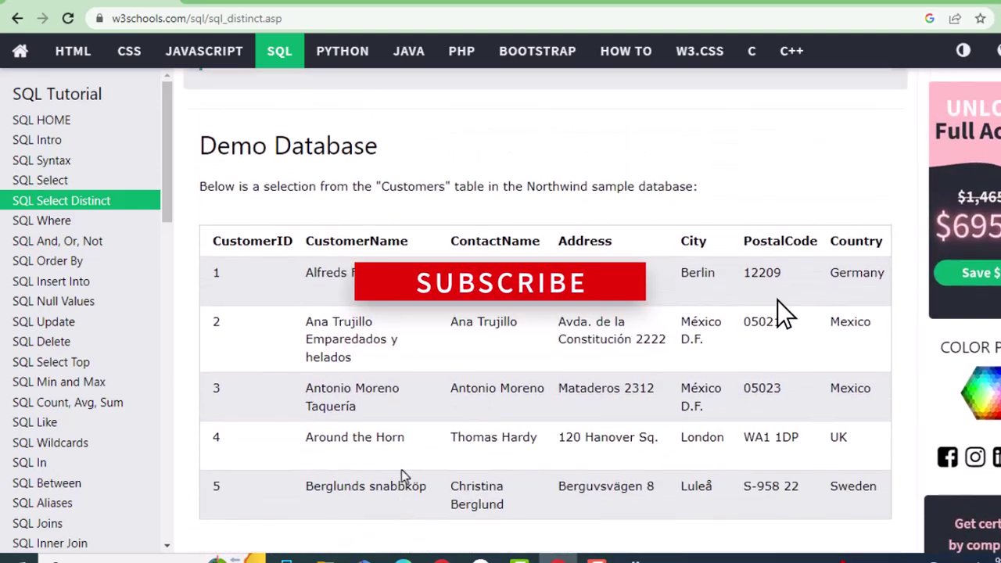
scroll(391, 462, up, 3)
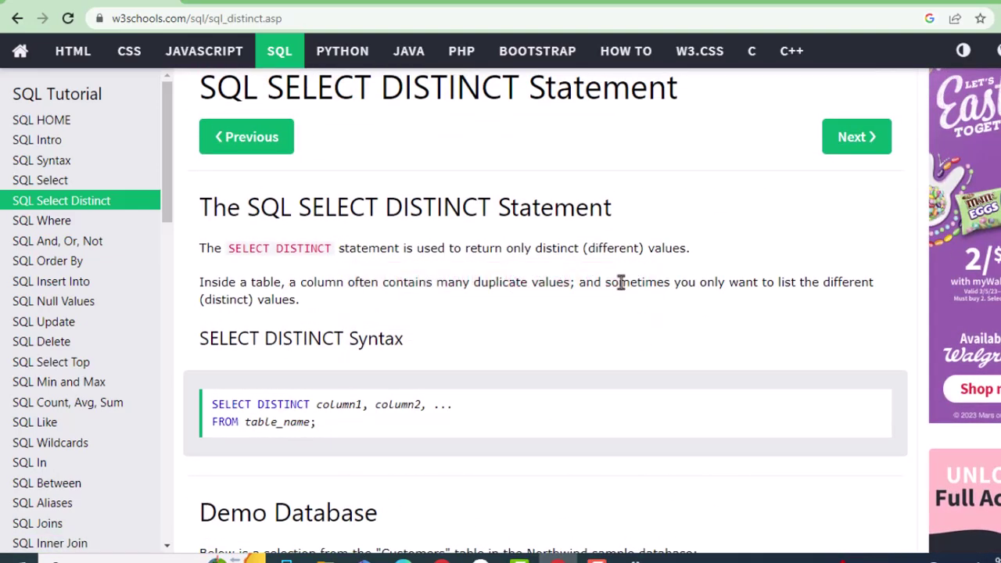
scroll(324, 447, up, 2)
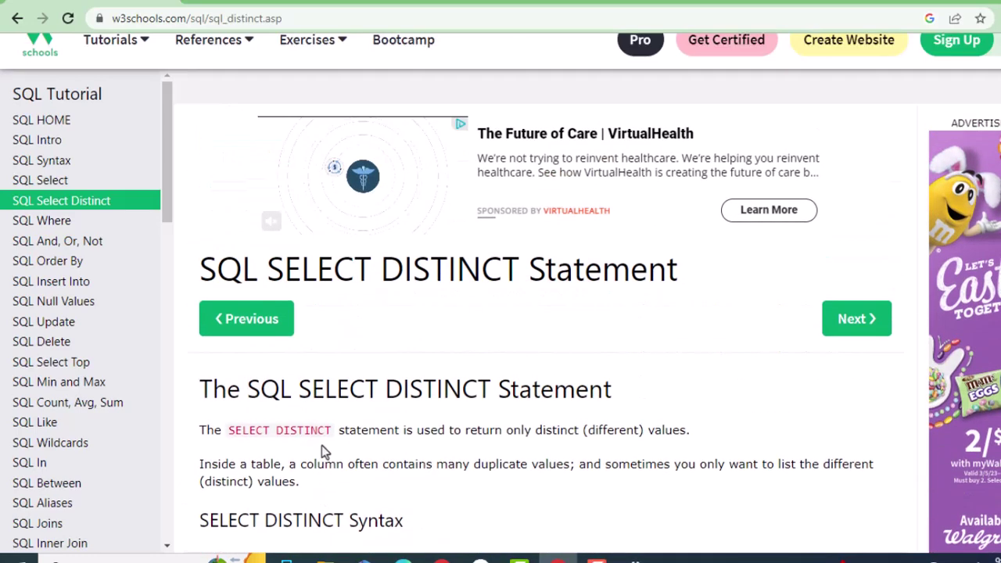
scroll(329, 443, down, 4)
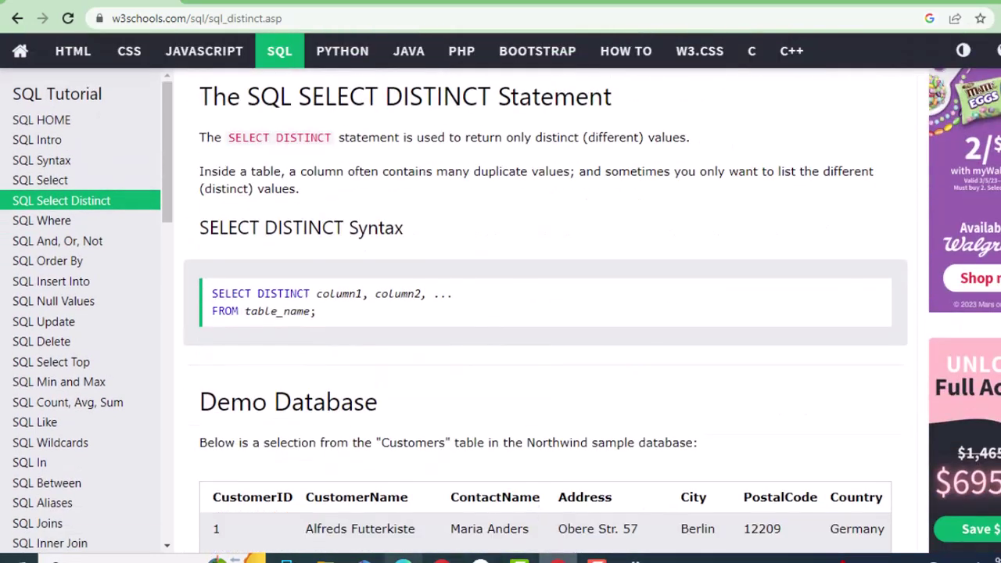
- Switch to the Microsoft Whiteboard notes and review the handwritten comparison of Select for all values and Select Distinct for unique values
click(403, 558)
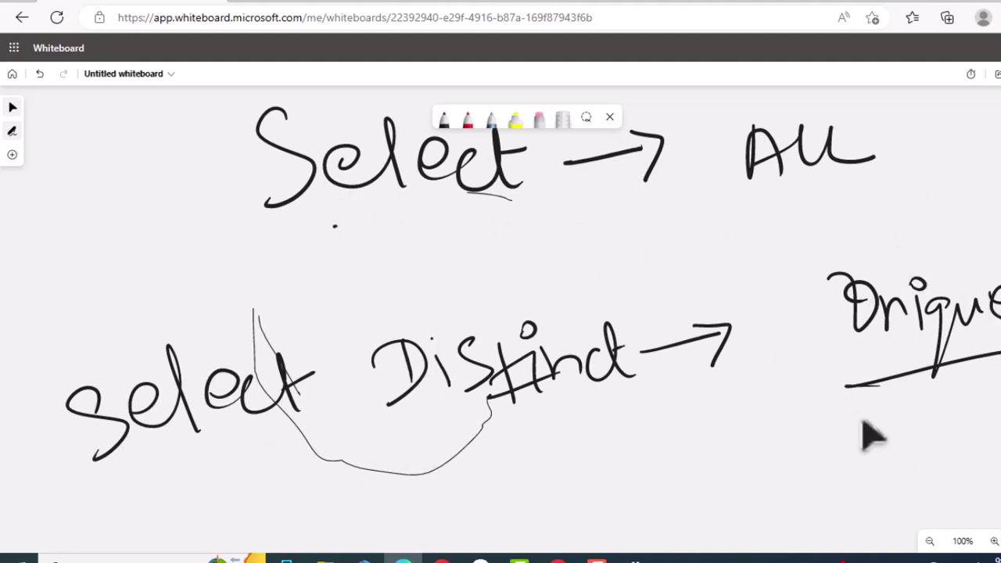
mouse_move(808, 222)
mouse_down()
mouse_move(779, 286)
mouse_move(868, 332)
mouse_up()
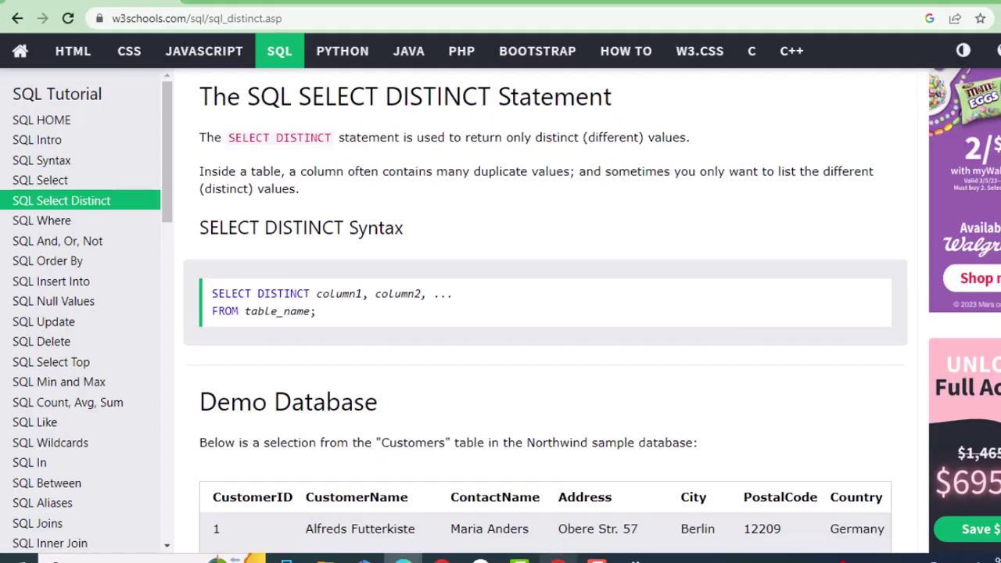
- Switch back to the W3Schools SELECT DISTINCT page and look through the introduction and the list of SQL tutorial topics
click(558, 559)
scroll(315, 316, up, 3)
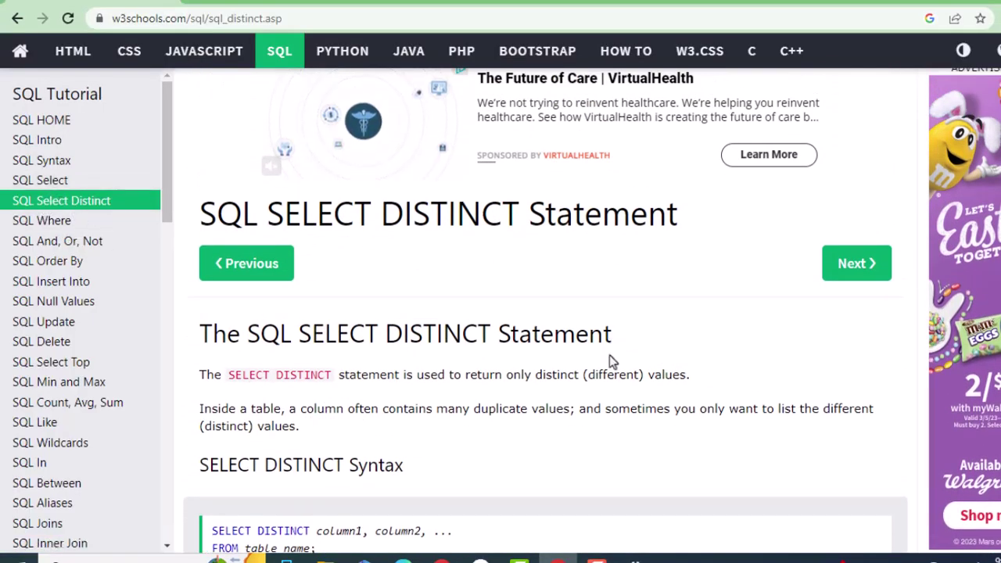
scroll(611, 363, up, 1)
scroll(611, 362, down, 3)
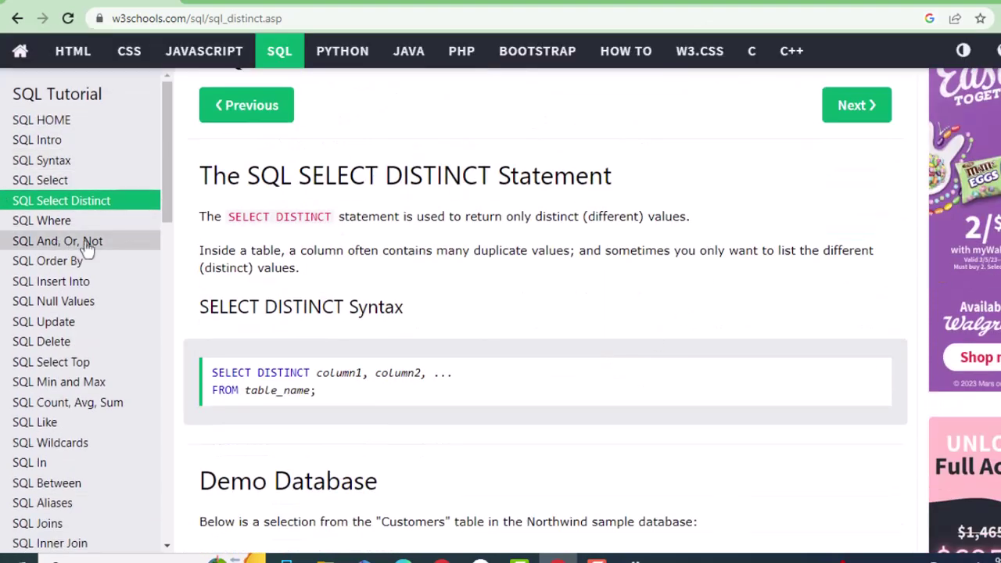
scroll(94, 454, down, 5)
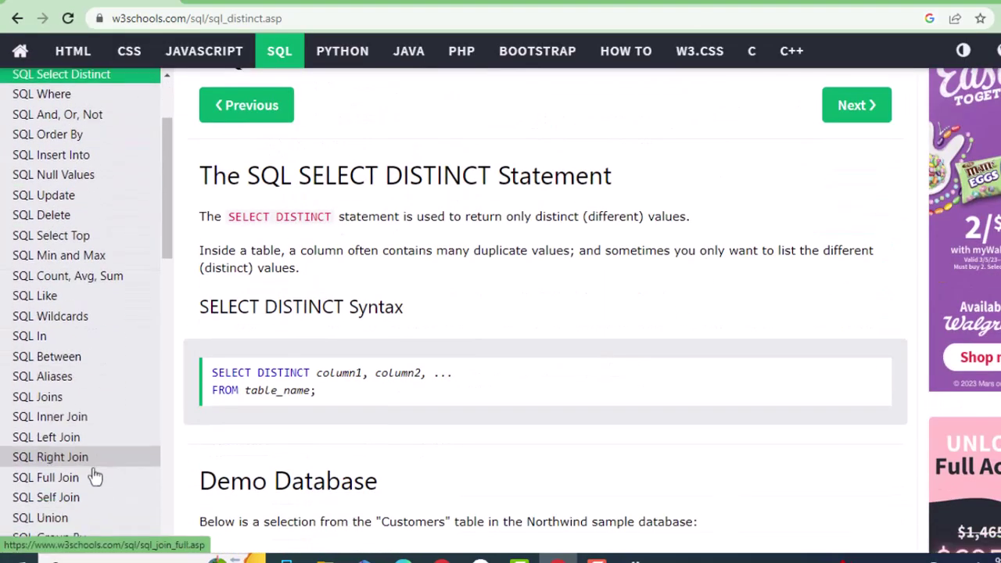
scroll(96, 472, up, 4)
scroll(96, 472, up, 3)
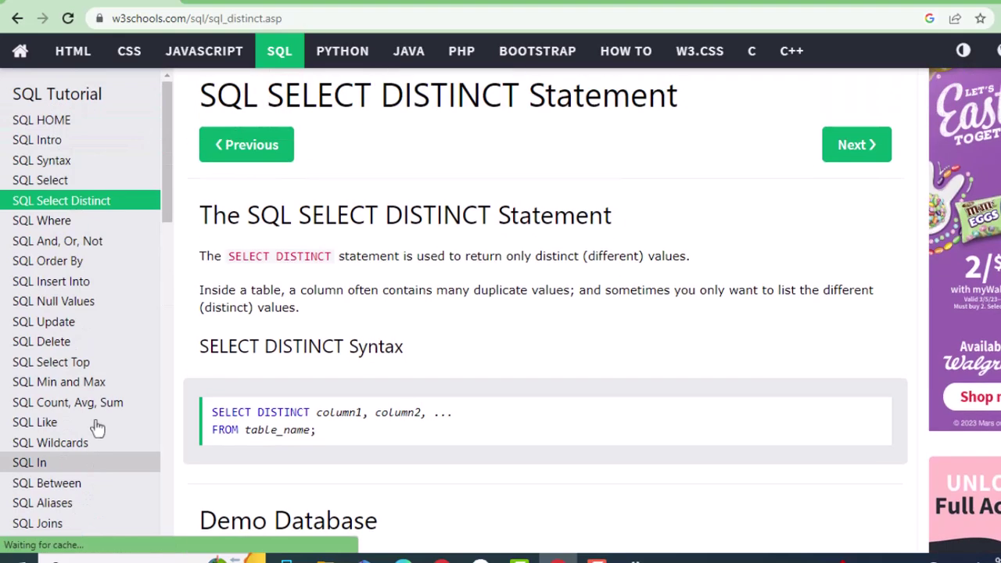